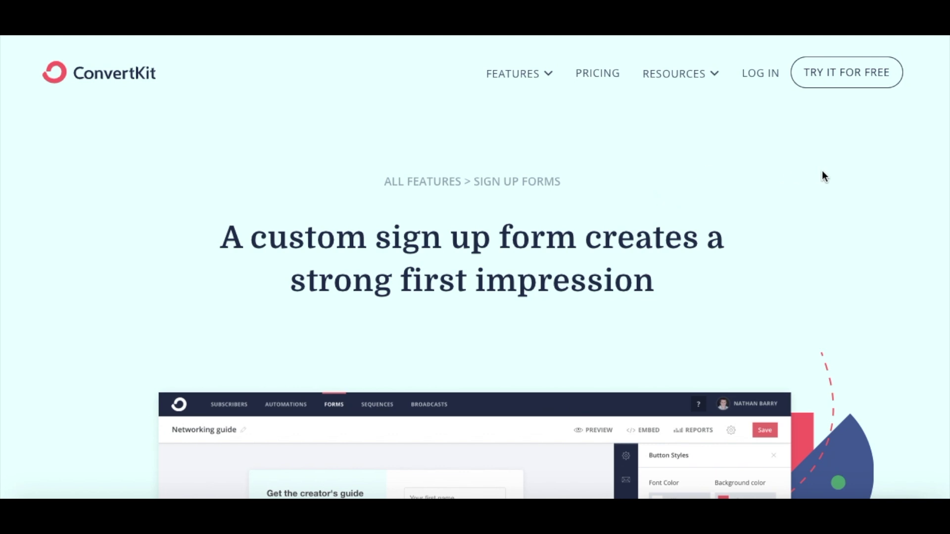
# - Look through the sign up forms feature page down to the Delivering a freebie example
pyautogui.scroll(-1, 866, 170)
pyautogui.scroll(1, 866, 171)
pyautogui.scroll(-2, 880, 167)
pyautogui.scroll(-10, 880, 168)
pyautogui.scroll(-10, 880, 168)
pyautogui.scroll(-5, 881, 171)
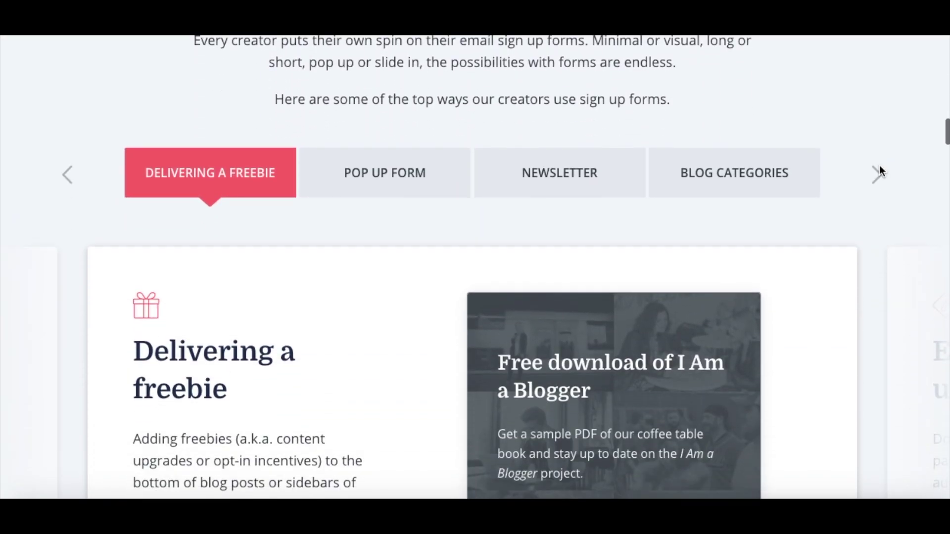
pyautogui.scroll(-2, 879, 166)
pyautogui.scroll(1, 880, 166)
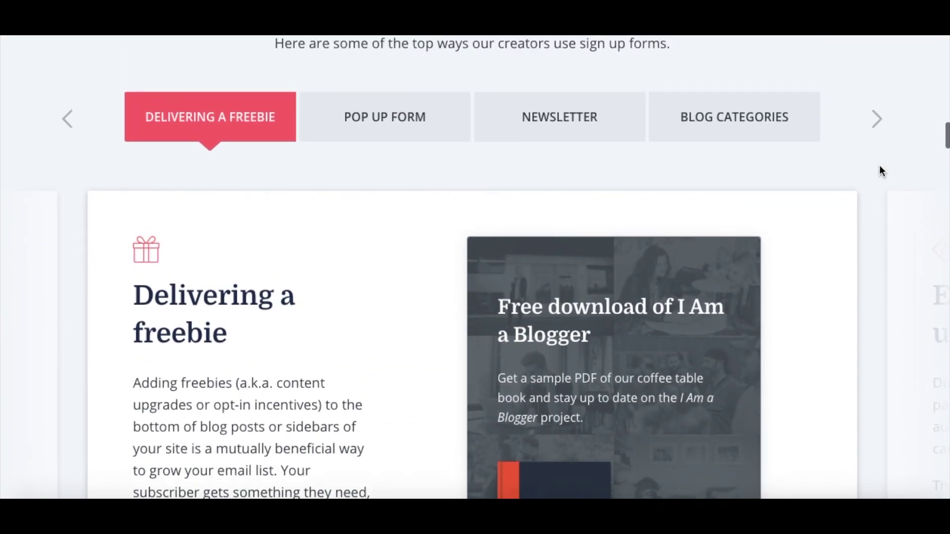
pyautogui.scroll(2, 880, 167)
pyautogui.scroll(-2, 296, 233)
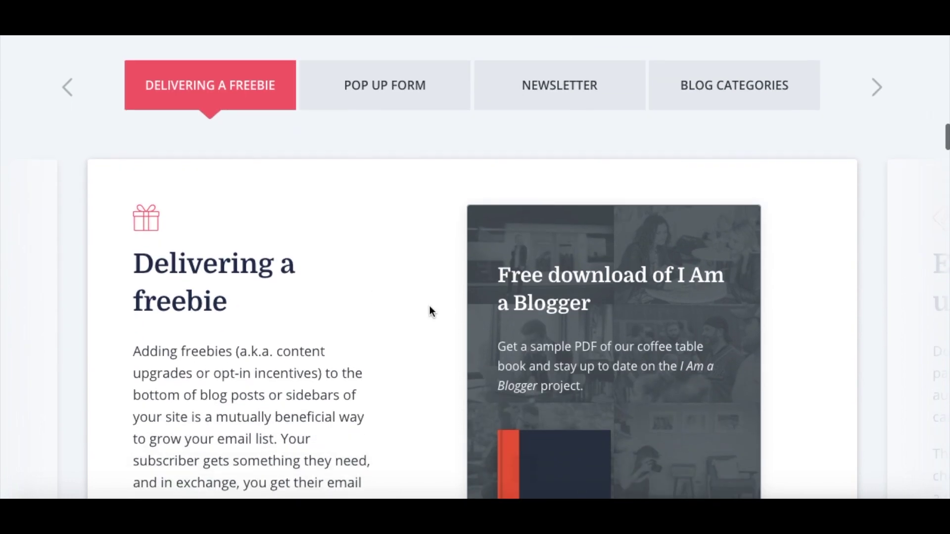
pyautogui.scroll(-3, 429, 307)
pyautogui.scroll(1, 429, 308)
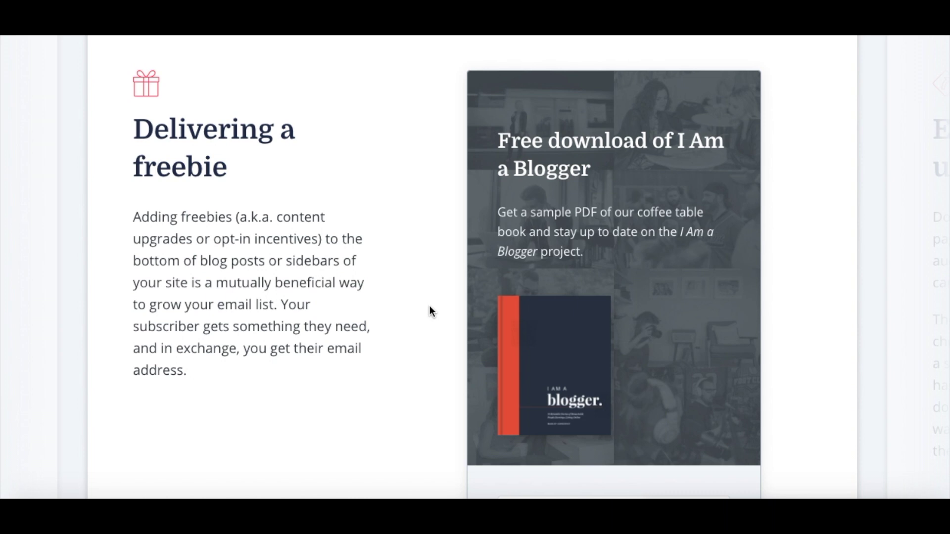
# - Show the Pop up form example and read its description and sample form
pyautogui.scroll(3, 429, 306)
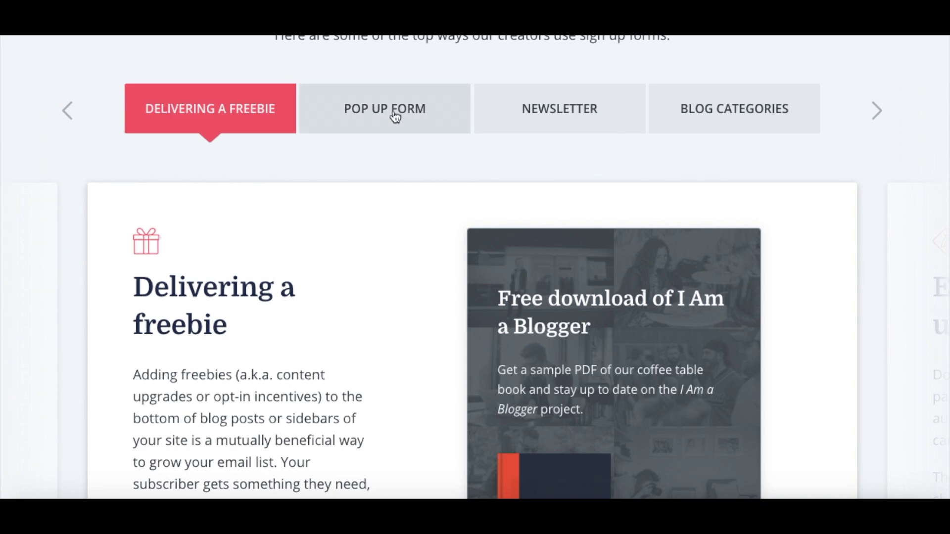
pyautogui.click(395, 117)
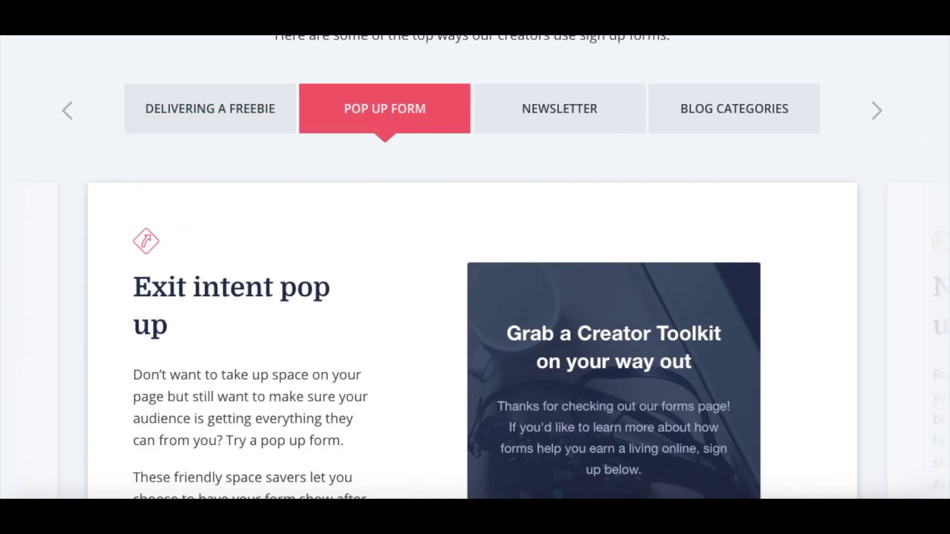
pyautogui.scroll(-5, 365, 205)
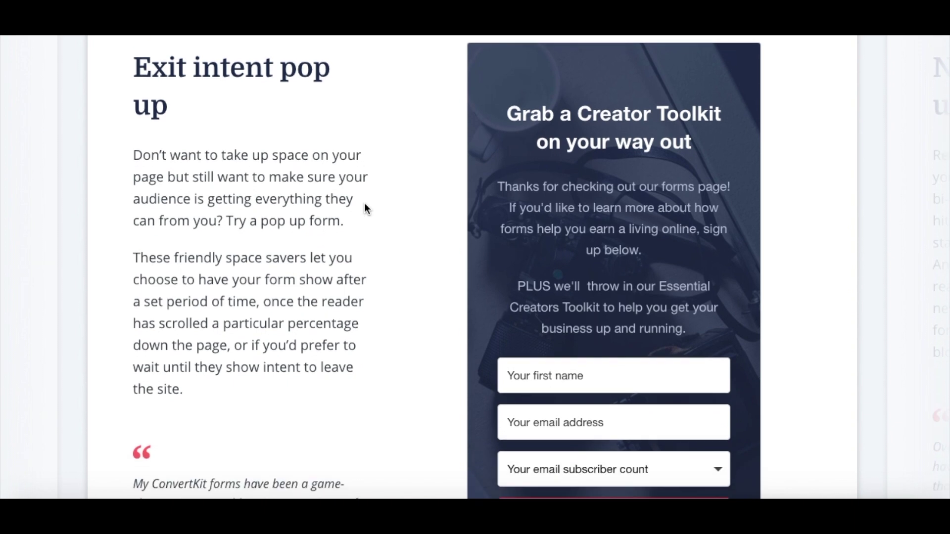
# - Show the Newsletter example and view its sign up form
pyautogui.scroll(5, 372, 203)
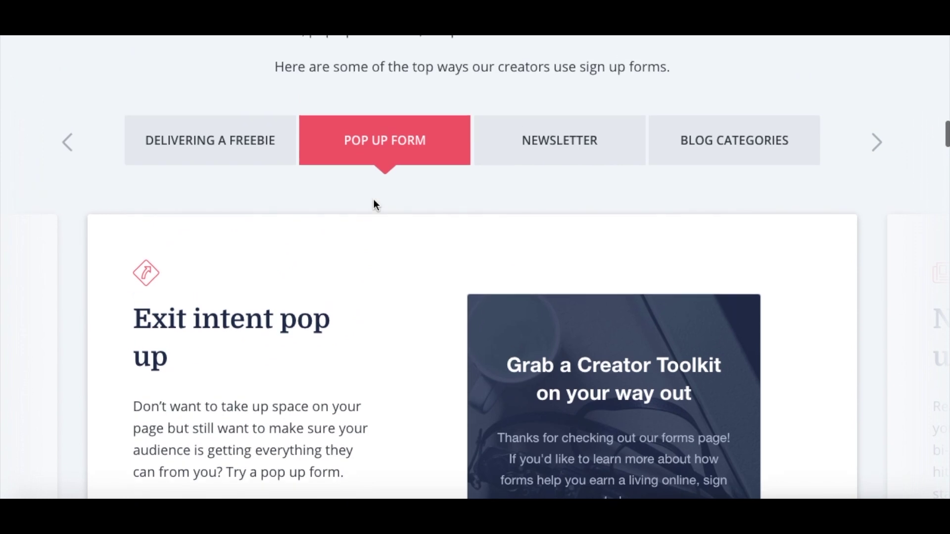
pyautogui.click(528, 163)
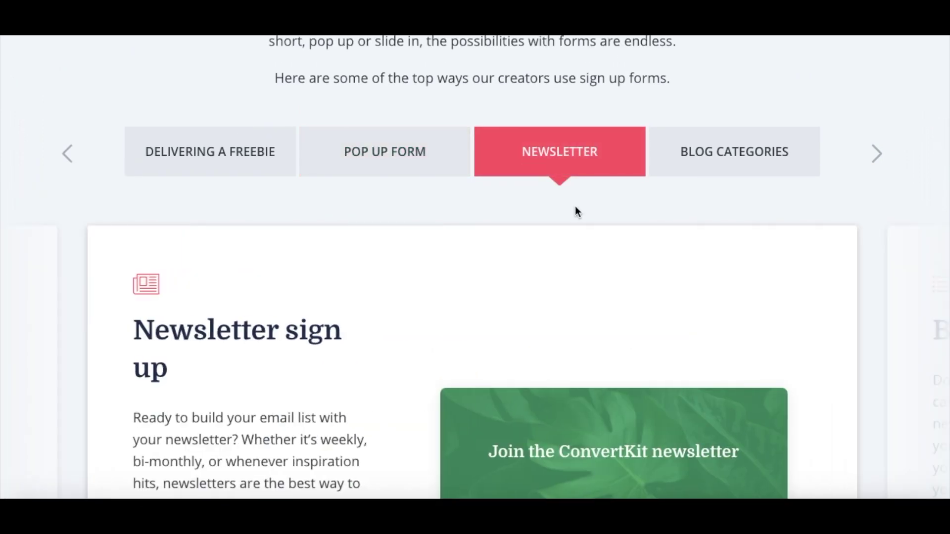
pyautogui.scroll(-4, 575, 207)
pyautogui.scroll(-2, 575, 207)
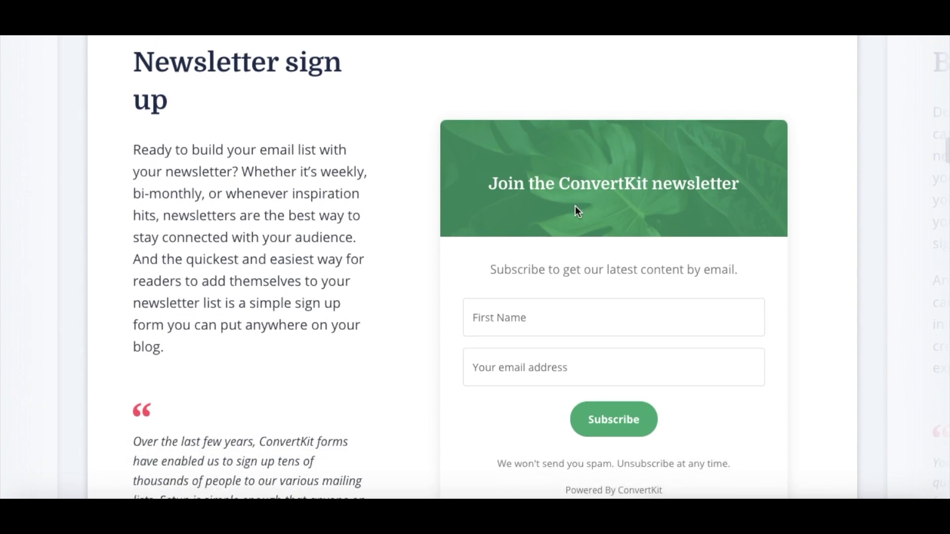
# - Show the Blog categories example and read its description and sample opt-in form
pyautogui.scroll(5, 575, 207)
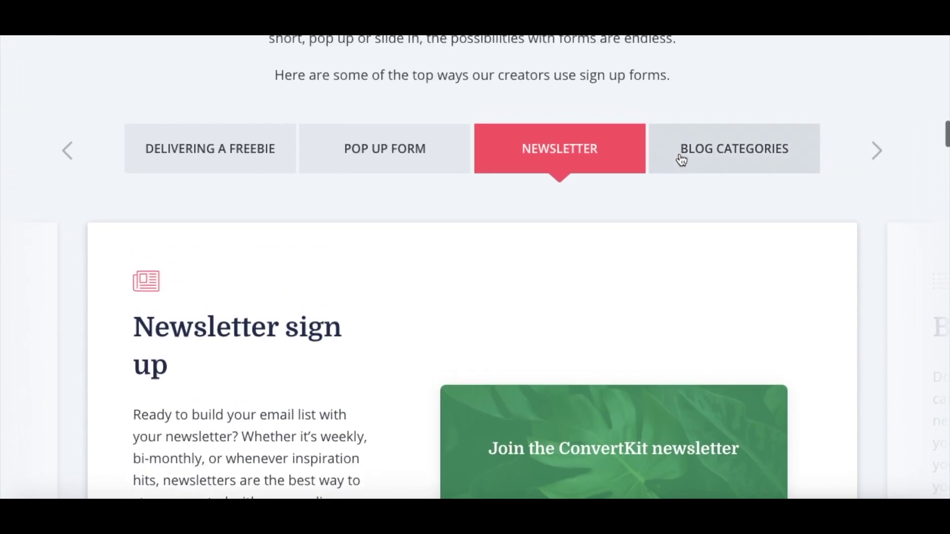
pyautogui.click(682, 160)
pyautogui.scroll(-4, 687, 200)
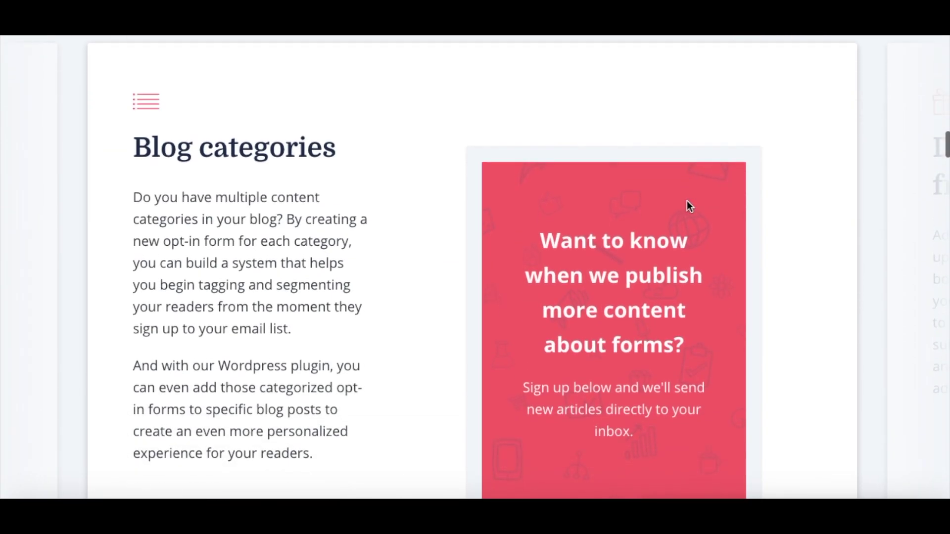
pyautogui.scroll(-1, 687, 201)
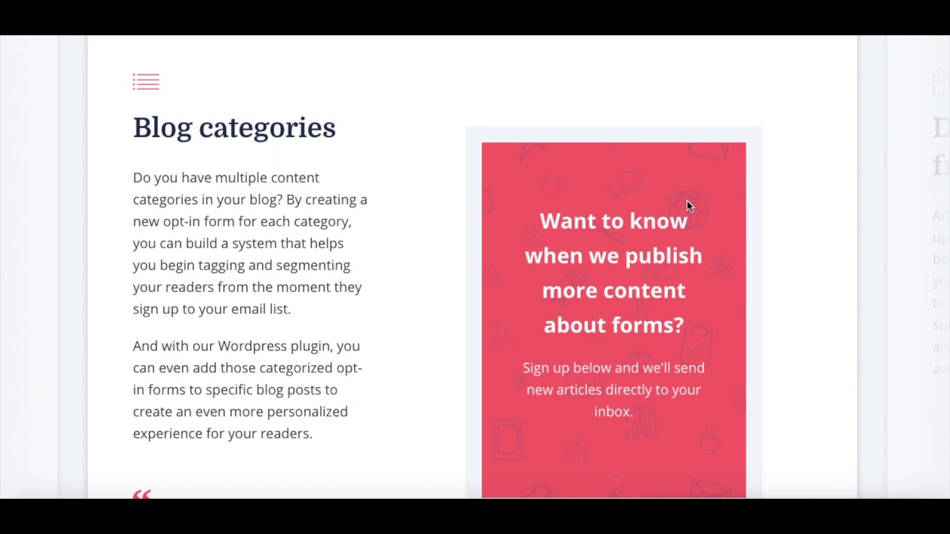
pyautogui.scroll(-1, 687, 200)
pyautogui.scroll(-1, 686, 200)
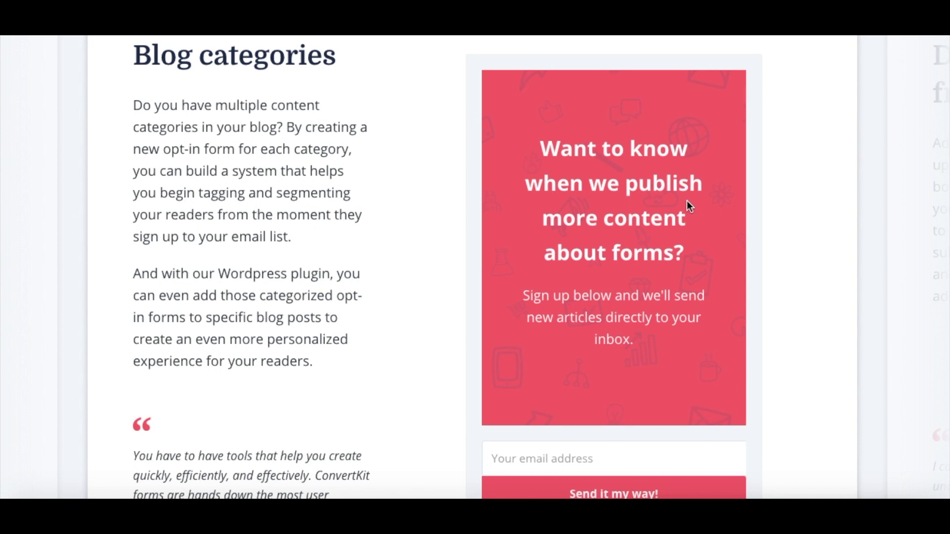
pyautogui.scroll(-1, 687, 200)
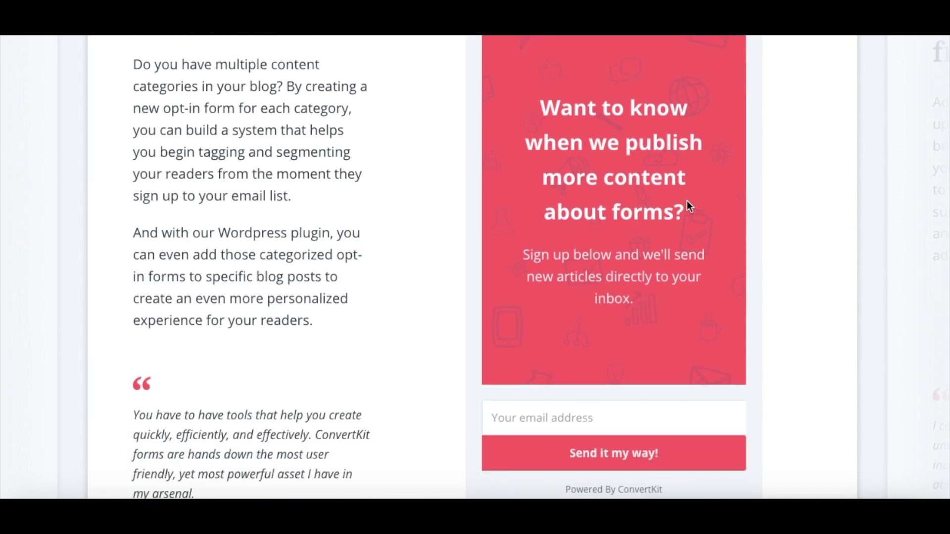
pyautogui.scroll(3, 687, 200)
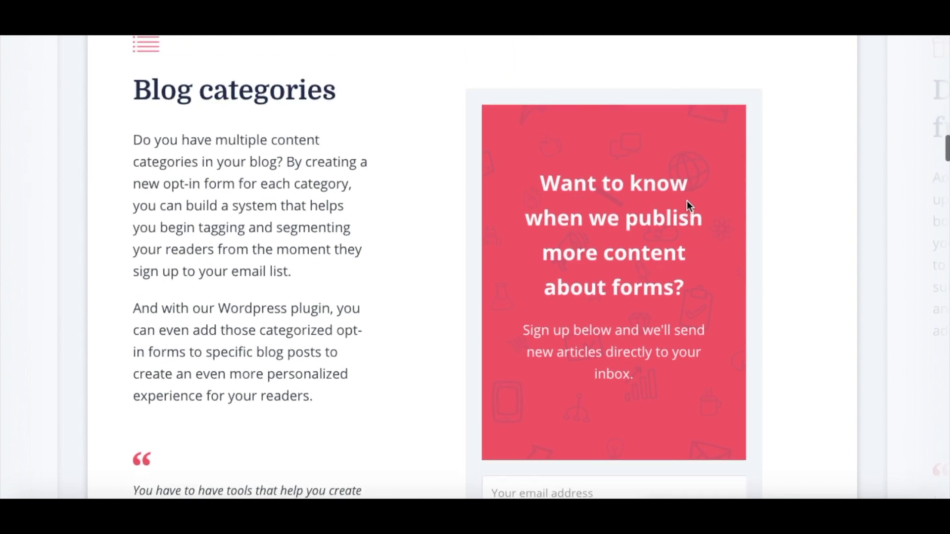
pyautogui.scroll(-2, 687, 201)
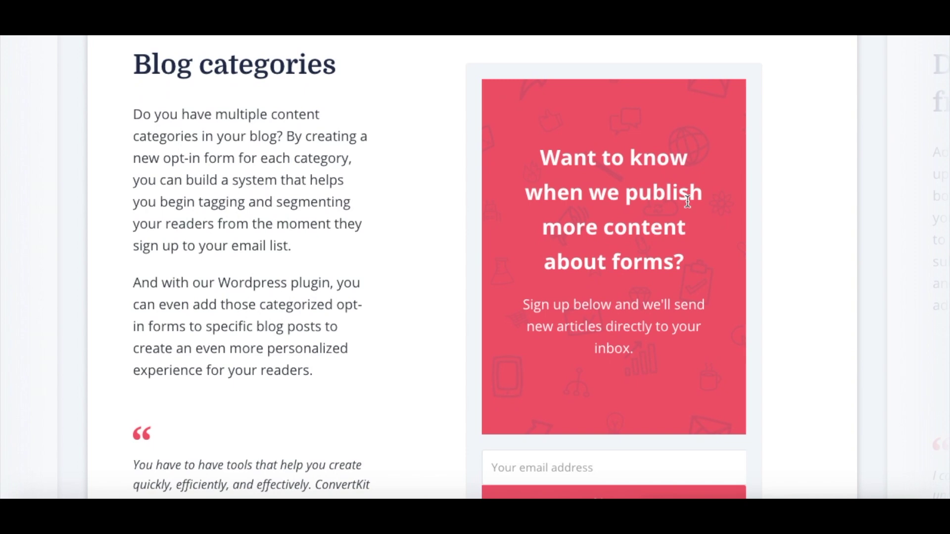
# - Open the ConvertKit pricing page and review the monthly plans for each subscriber tier
pyautogui.scroll(20, 686, 200)
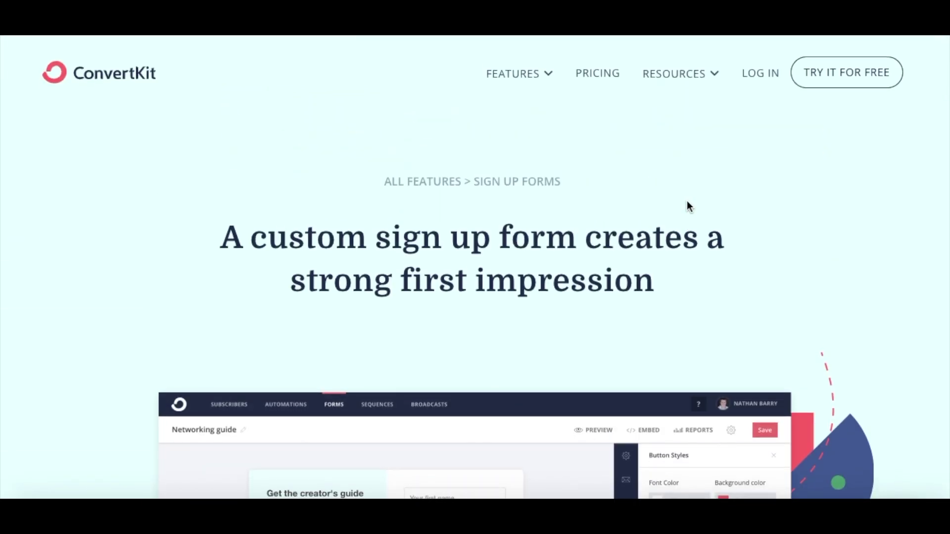
pyautogui.click(599, 75)
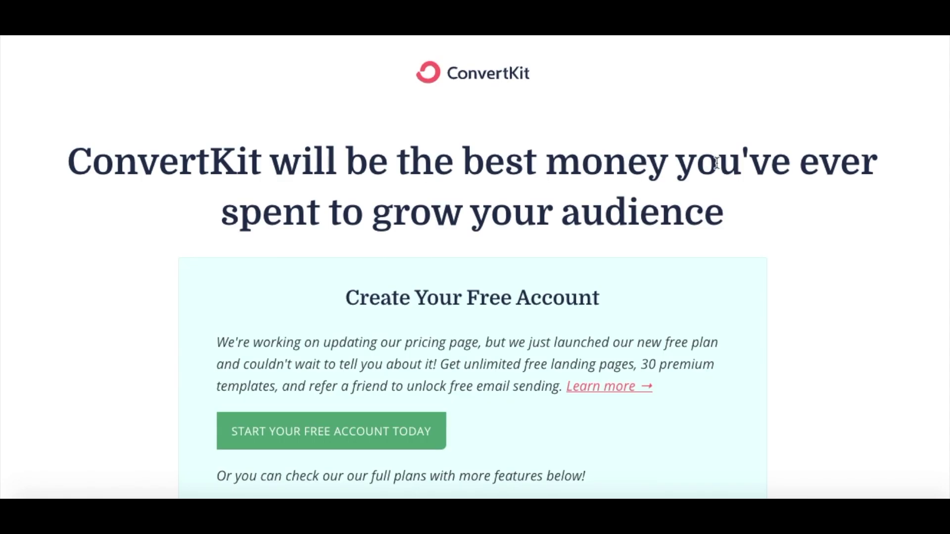
pyautogui.scroll(-2, 740, 188)
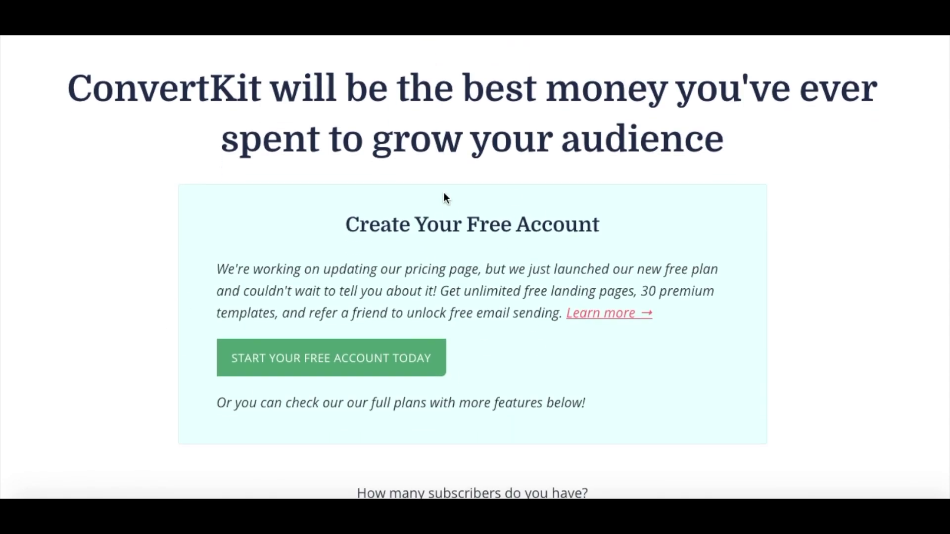
pyautogui.scroll(-9, 497, 239)
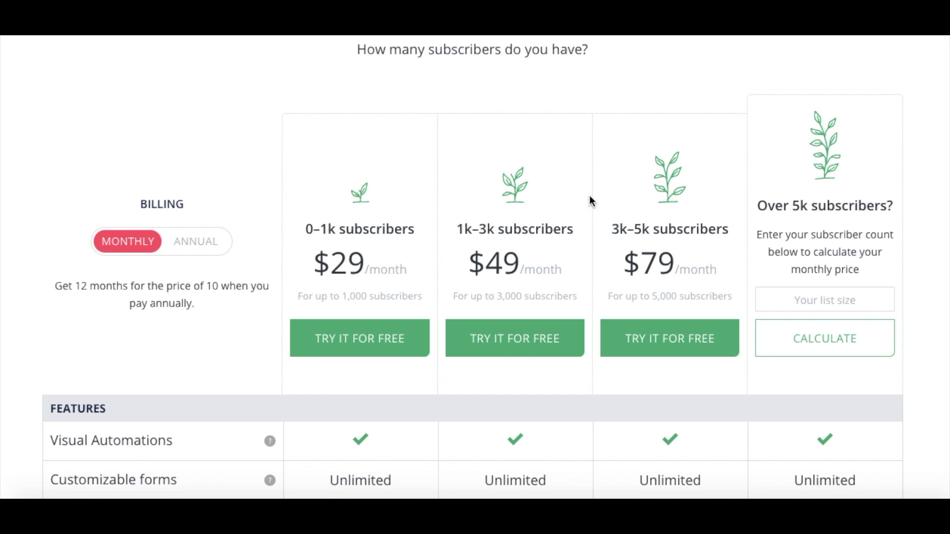
pyautogui.scroll(-1, 586, 169)
pyautogui.scroll(1, 584, 161)
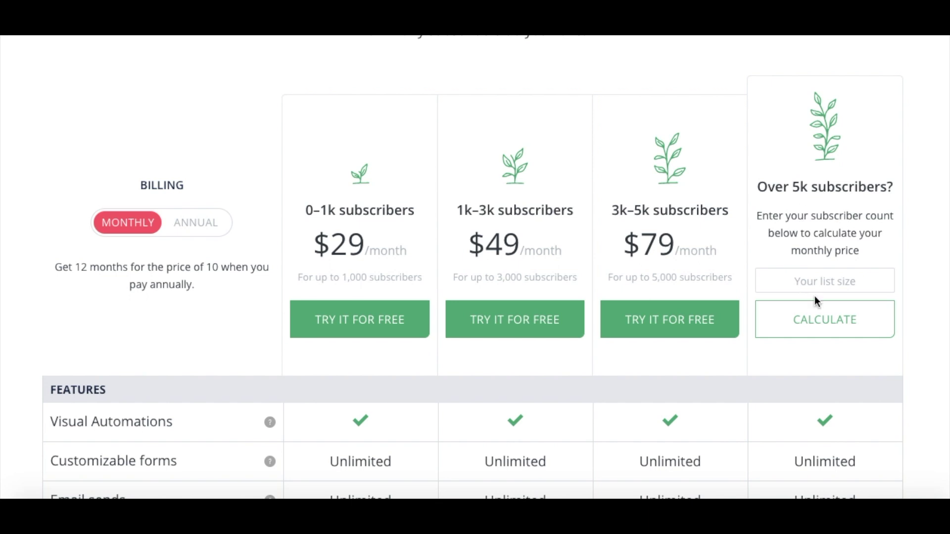
pyautogui.scroll(-1, 803, 225)
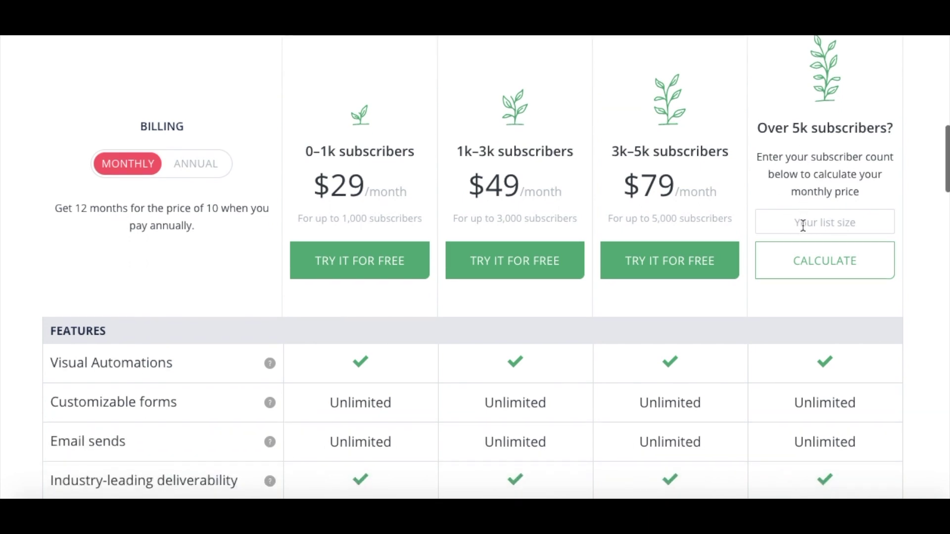
pyautogui.scroll(-1, 803, 226)
pyautogui.scroll(3, 802, 226)
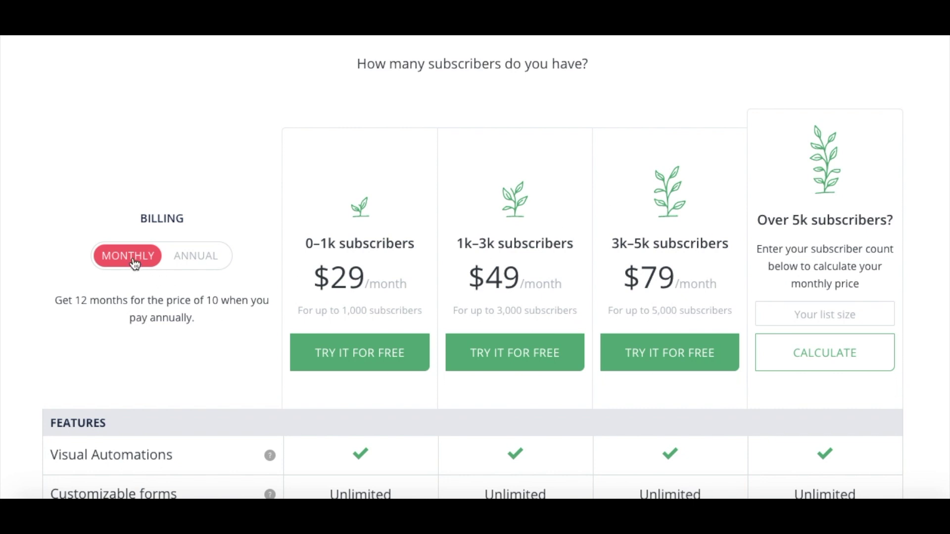
# - Switch the billing display to Annual and check the yearly cost of the 0–1k subscribers plan
pyautogui.click(178, 254)
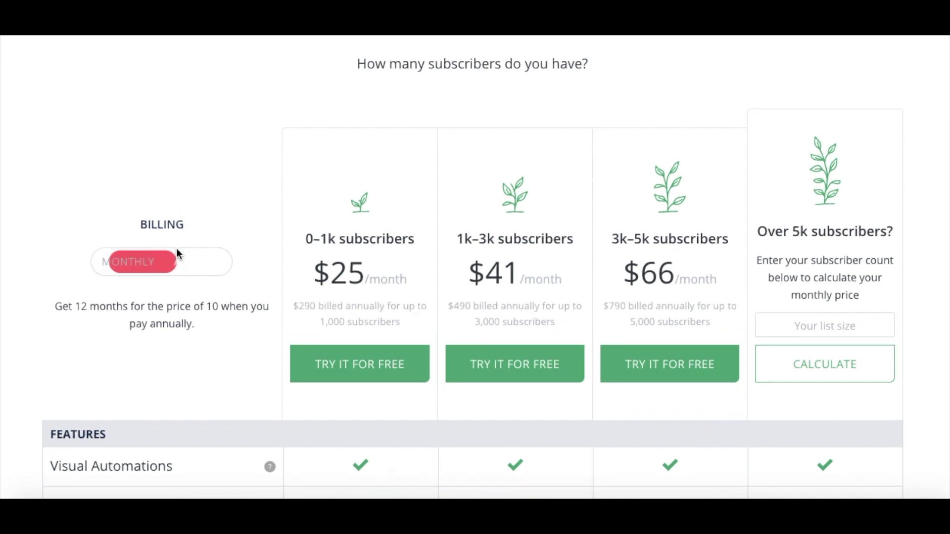
pyautogui.scroll(-1, 372, 272)
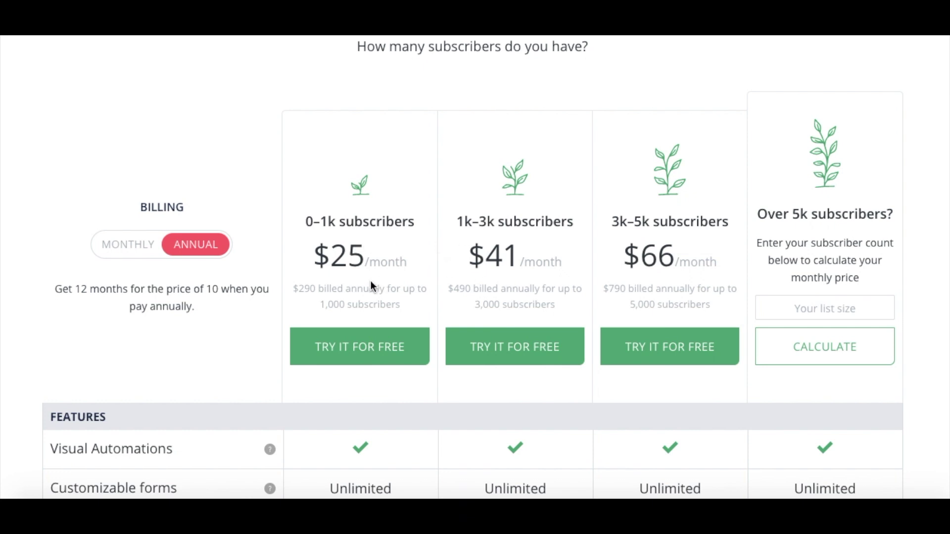
pyautogui.moveTo(301, 292); pyautogui.dragTo(330, 290)
pyautogui.click(346, 288)
pyautogui.moveTo(315, 289); pyautogui.dragTo(298, 289)
pyautogui.click(350, 271)
# - Examine the plan comparison table's features, integrations and support rows and the section below it
pyautogui.scroll(-6, 350, 271)
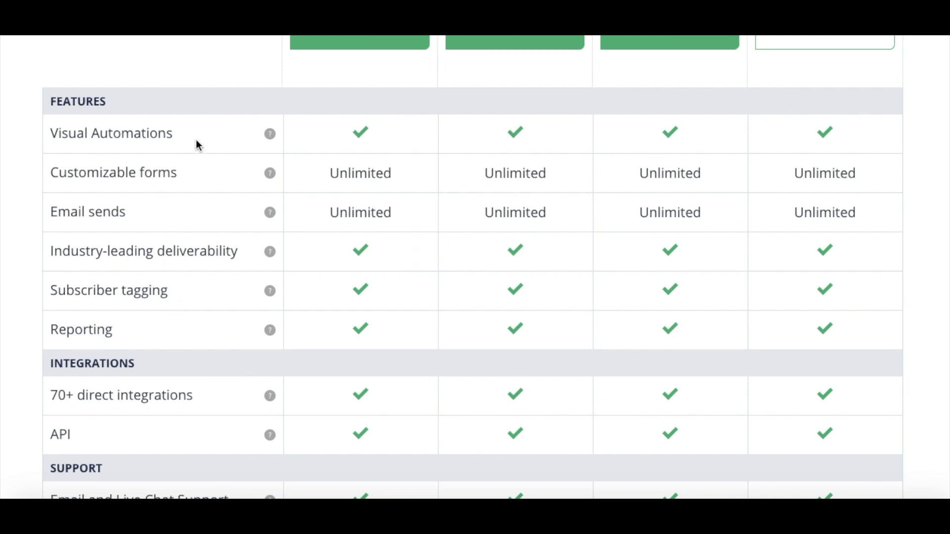
pyautogui.scroll(-1, 197, 144)
pyautogui.scroll(-3, 218, 233)
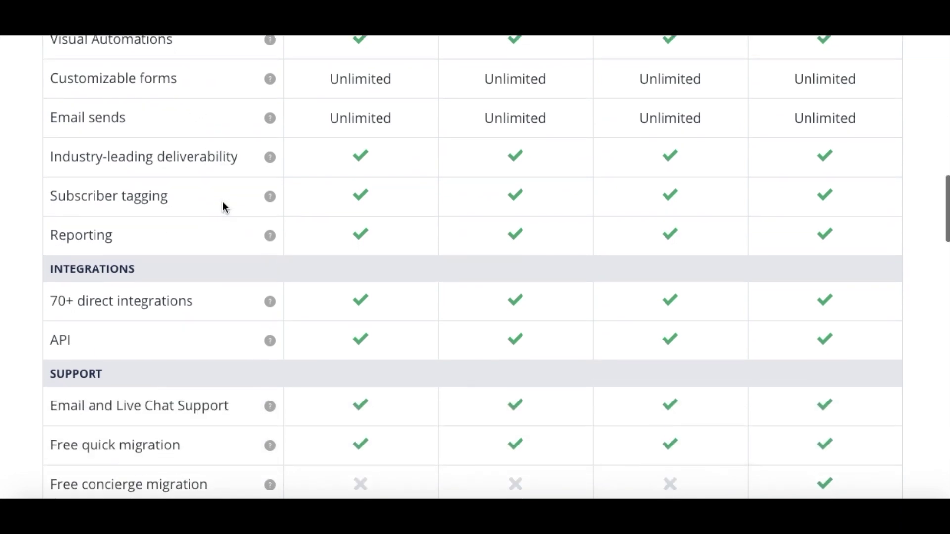
pyautogui.scroll(1, 165, 270)
pyautogui.scroll(-2, 165, 270)
pyautogui.scroll(-5, 164, 267)
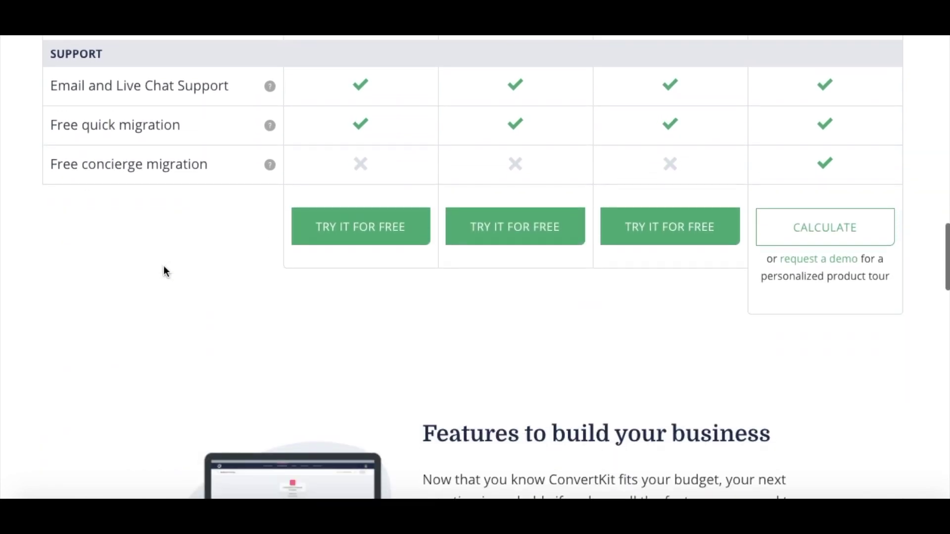
pyautogui.scroll(-5, 163, 272)
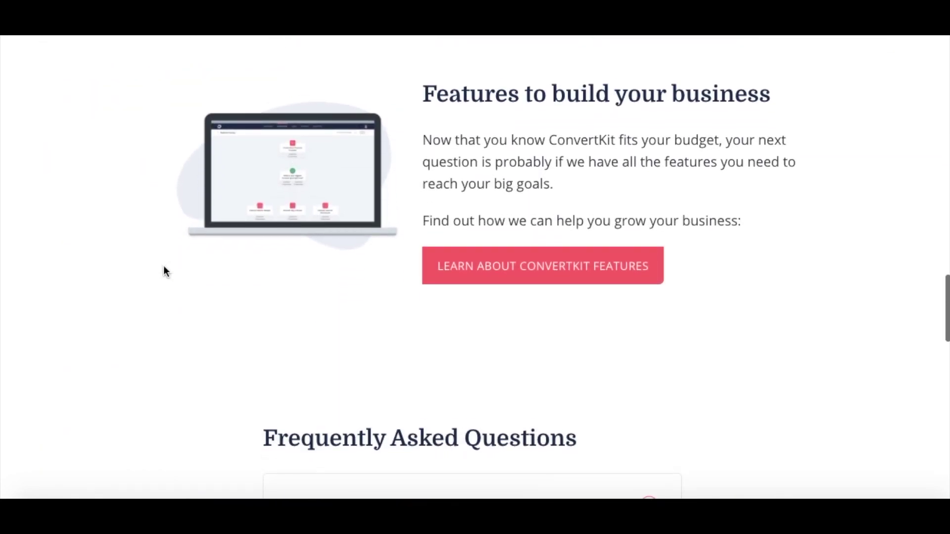
# - Start a free account sign-up, answering that you are just starting with email and that you have a website
pyautogui.scroll(4, 163, 271)
pyautogui.scroll(6, 165, 271)
pyautogui.scroll(5, 385, 331)
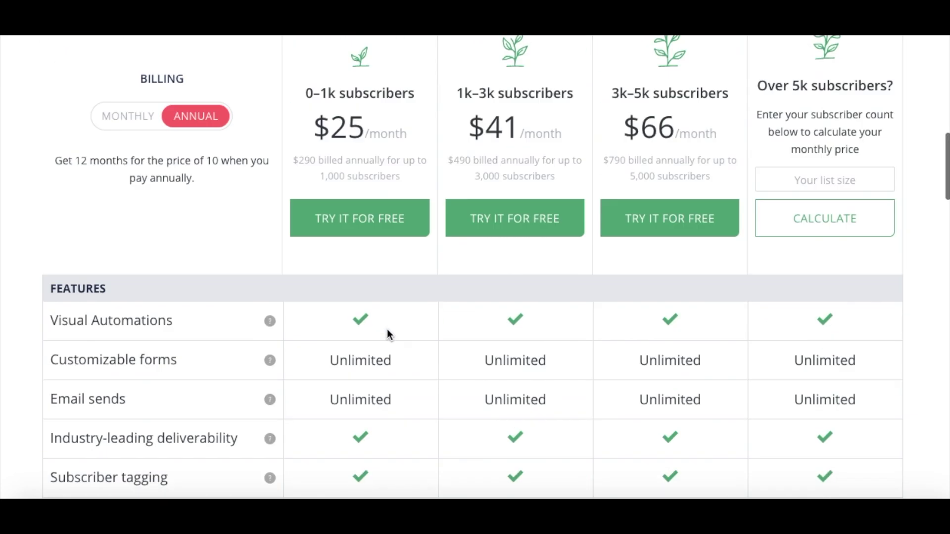
pyautogui.scroll(8, 388, 331)
pyautogui.scroll(-2, 387, 313)
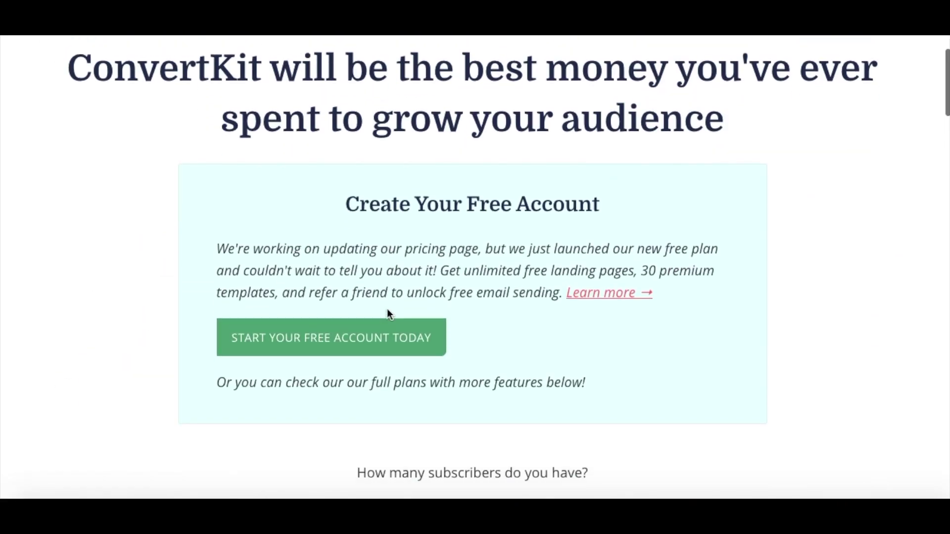
pyautogui.click(352, 348)
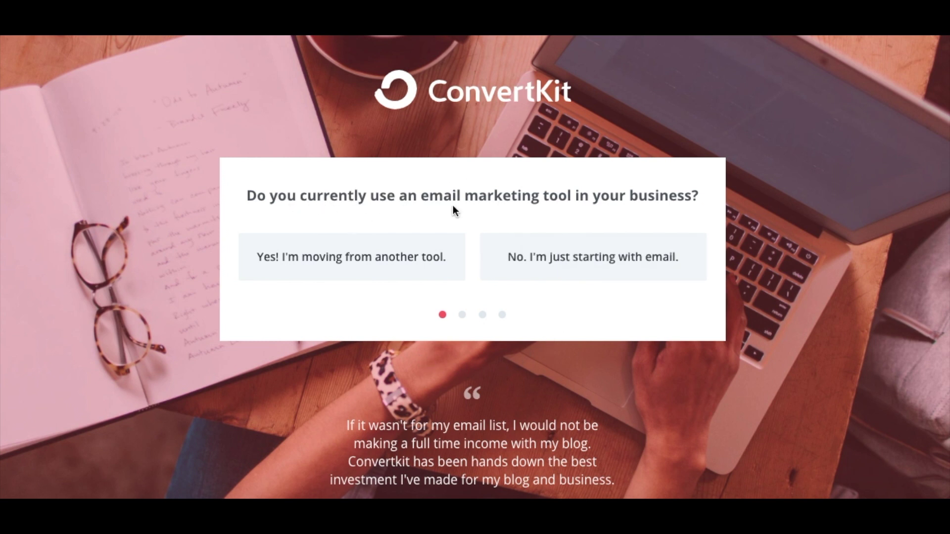
pyautogui.click(548, 259)
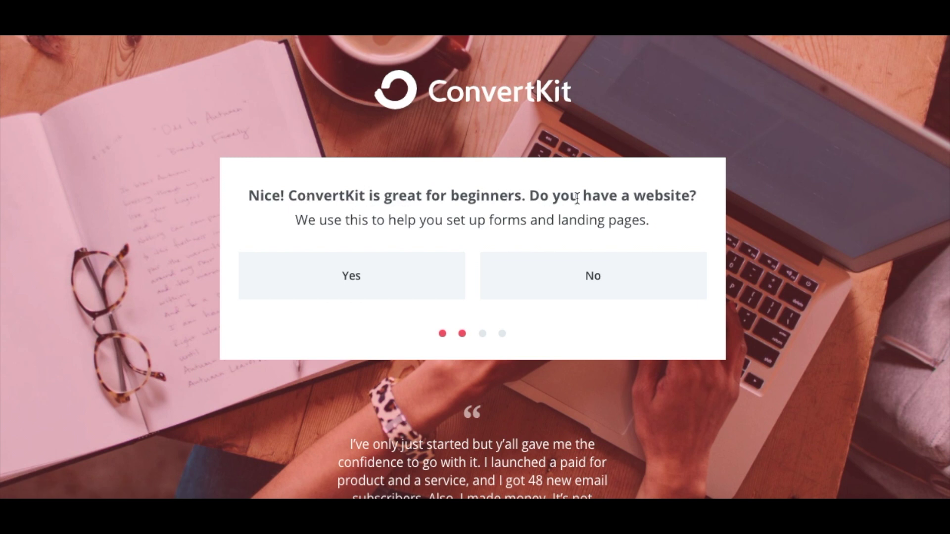
pyautogui.click(386, 277)
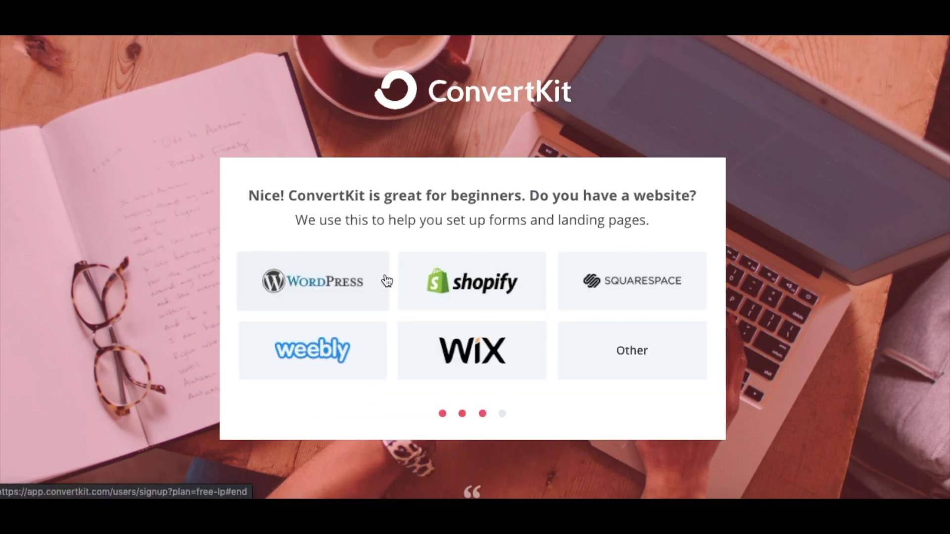
# - Choose WordPress as the website platform and fill in the account's email address in the log-in details
pyautogui.scroll(-1, 404, 217)
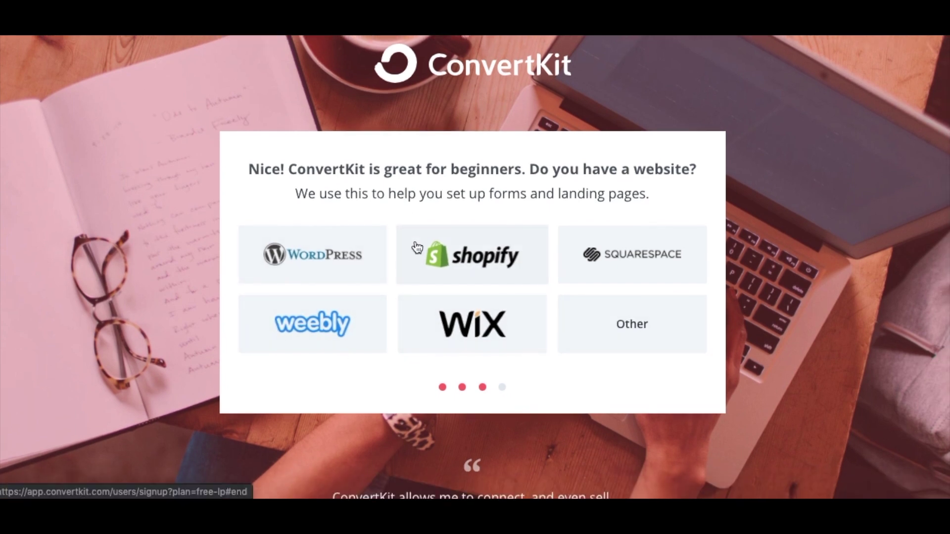
pyautogui.click(330, 259)
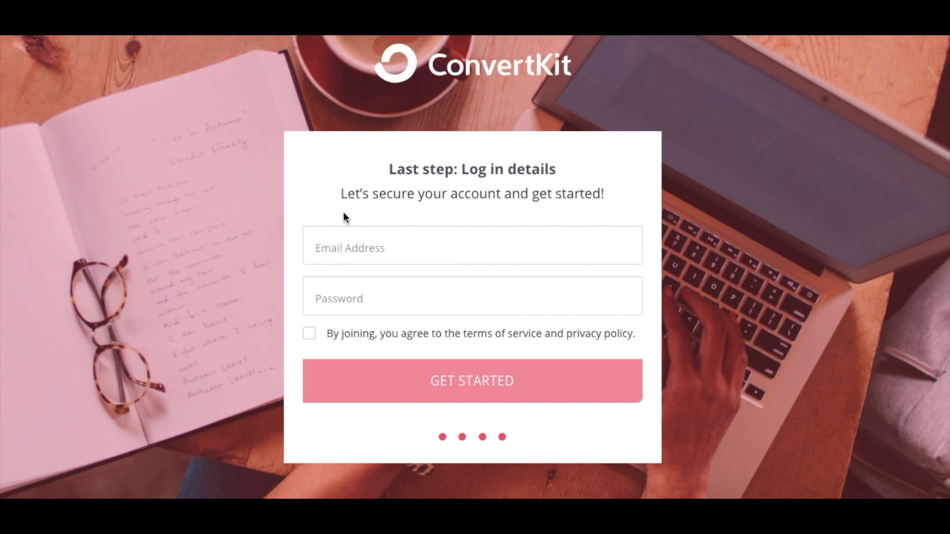
pyautogui.click(350, 231)
pyautogui.write('f')
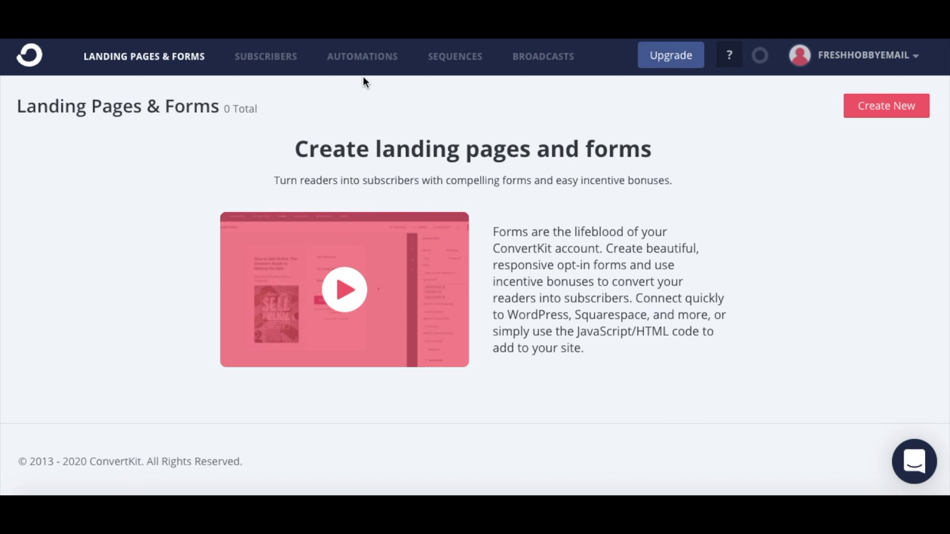
# - Open the Subscribers section and review the two upgrade options, Invite a friend and Unlock everything, including the referral details
pyautogui.click(272, 60)
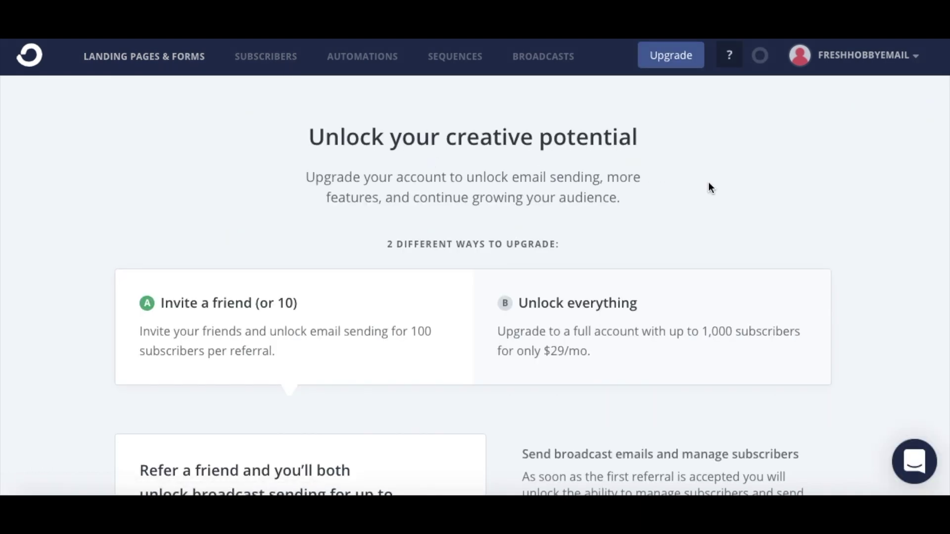
pyautogui.scroll(-1, 711, 187)
pyautogui.scroll(1, 710, 187)
pyautogui.scroll(-5, 596, 207)
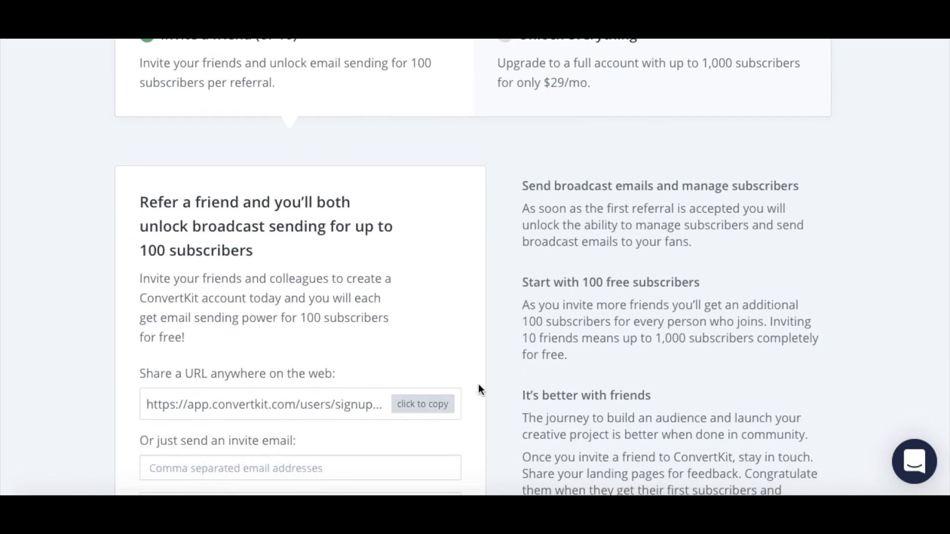
pyautogui.scroll(5, 479, 385)
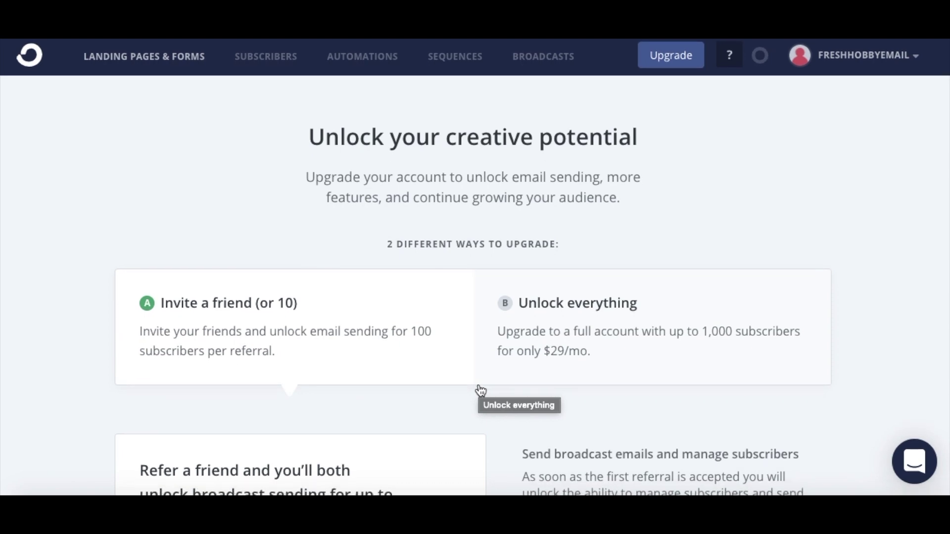
pyautogui.scroll(-1, 480, 391)
pyautogui.scroll(2, 480, 391)
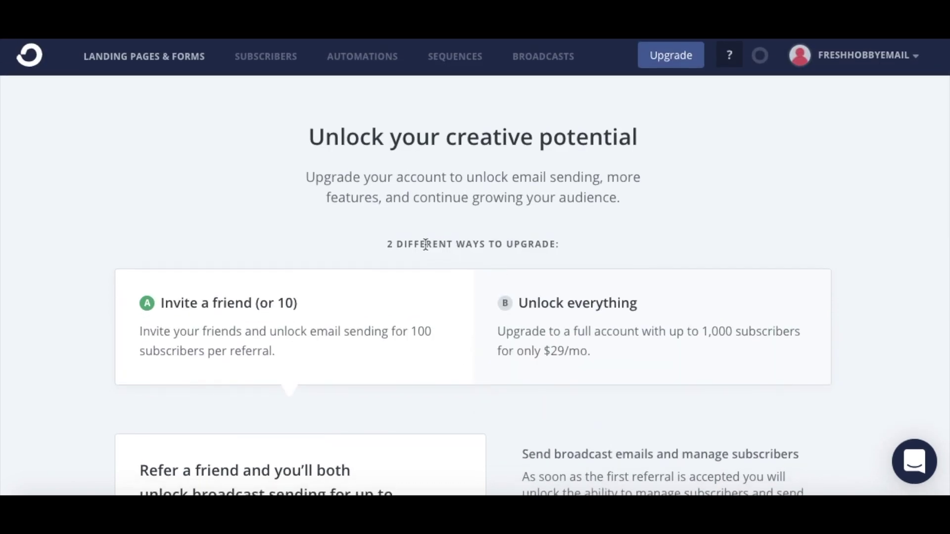
pyautogui.scroll(-1, 423, 245)
pyautogui.scroll(-3, 423, 244)
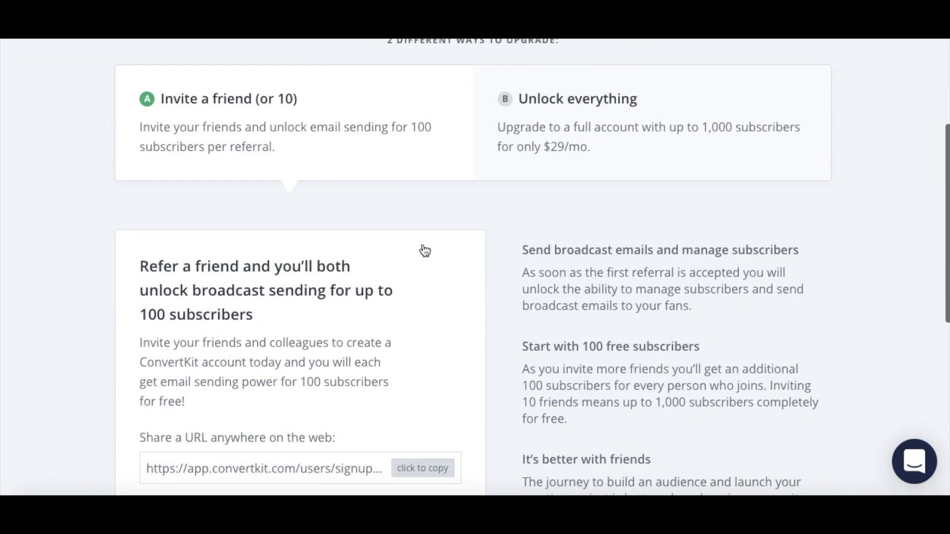
pyautogui.scroll(4, 462, 270)
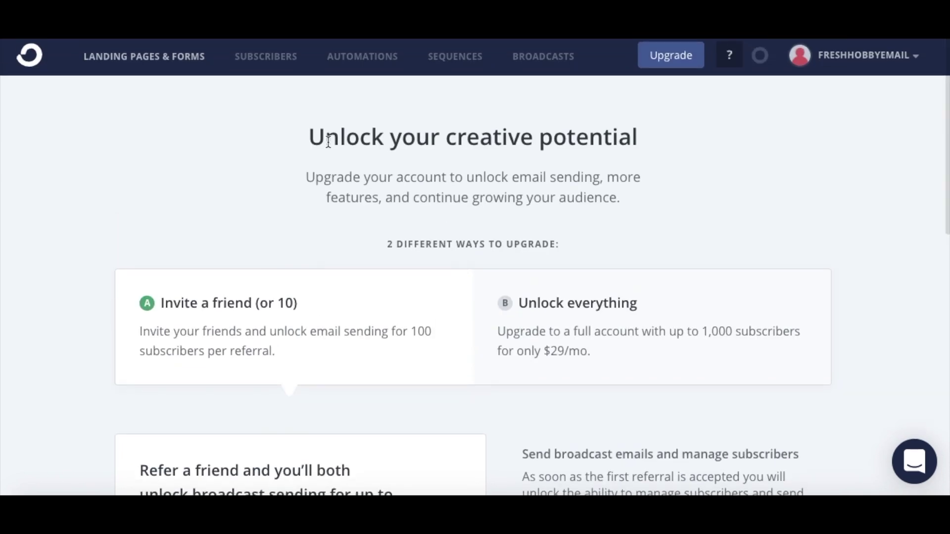
# - Create a new form from Landing Pages & Forms in the Slide in format, using the Charlotte template with the sunset image
pyautogui.click(163, 59)
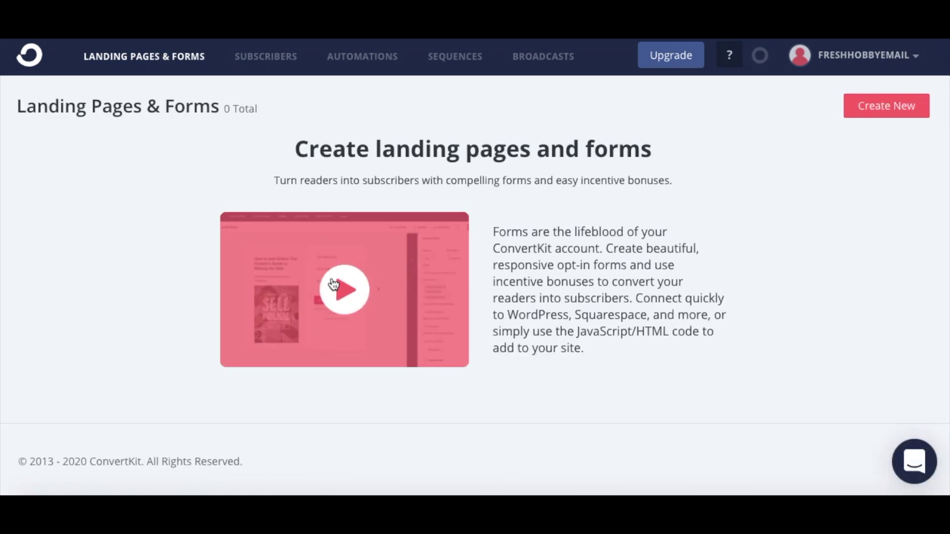
pyautogui.click(877, 115)
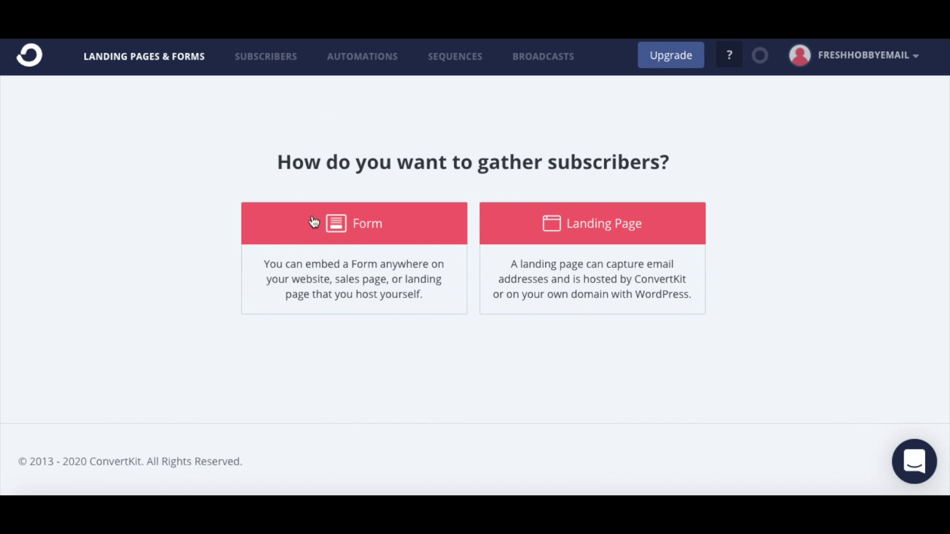
pyautogui.click(365, 225)
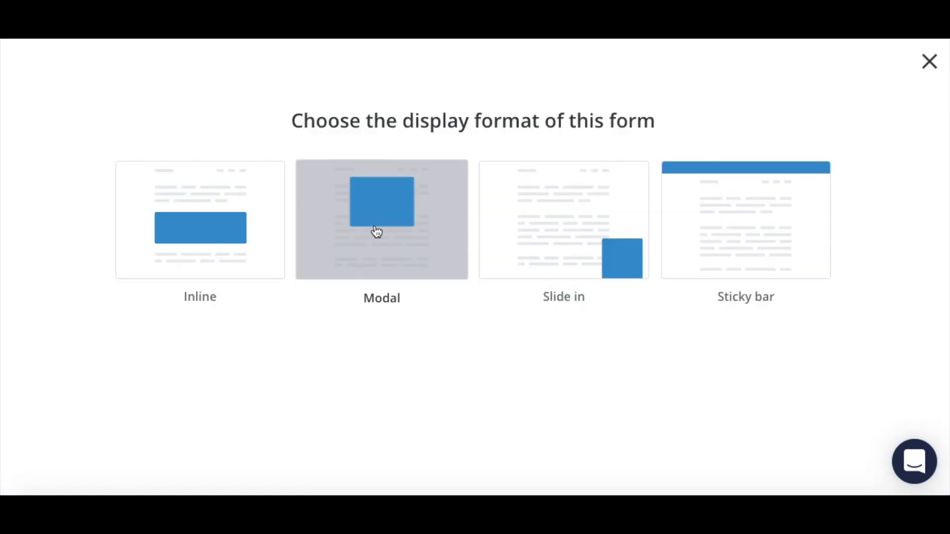
pyautogui.click(559, 259)
pyautogui.scroll(-1, 530, 170)
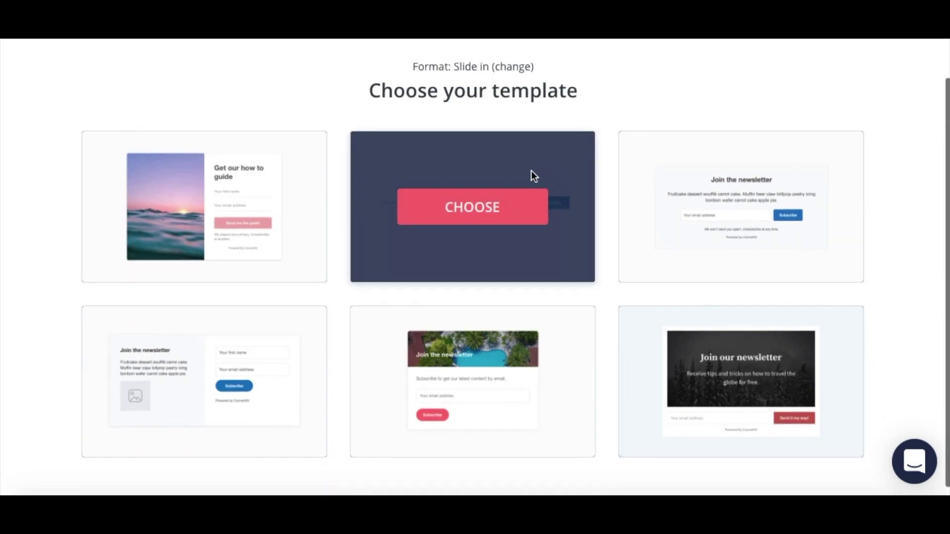
pyautogui.click(226, 209)
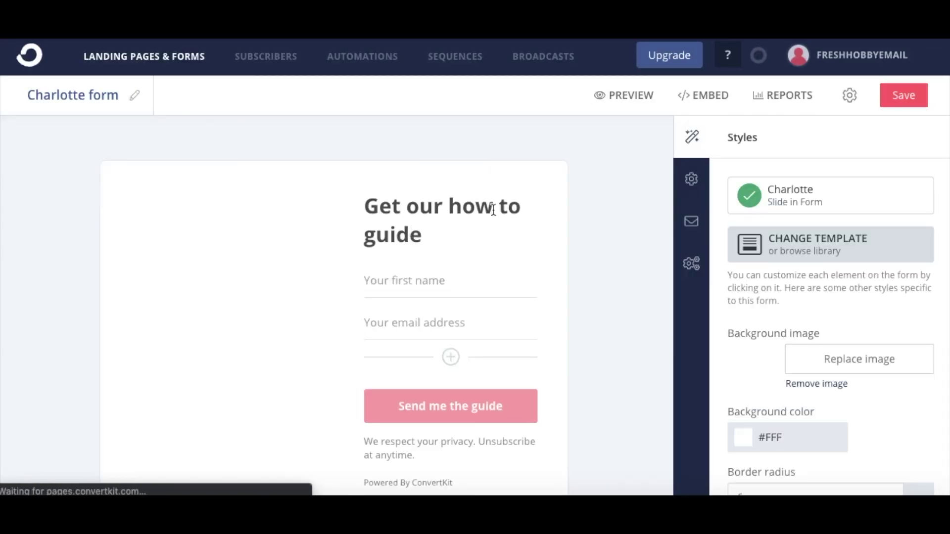
# - Add a custom field between the first name and email address fields with the placeholder "Your last name"
pyautogui.scroll(-1, 616, 194)
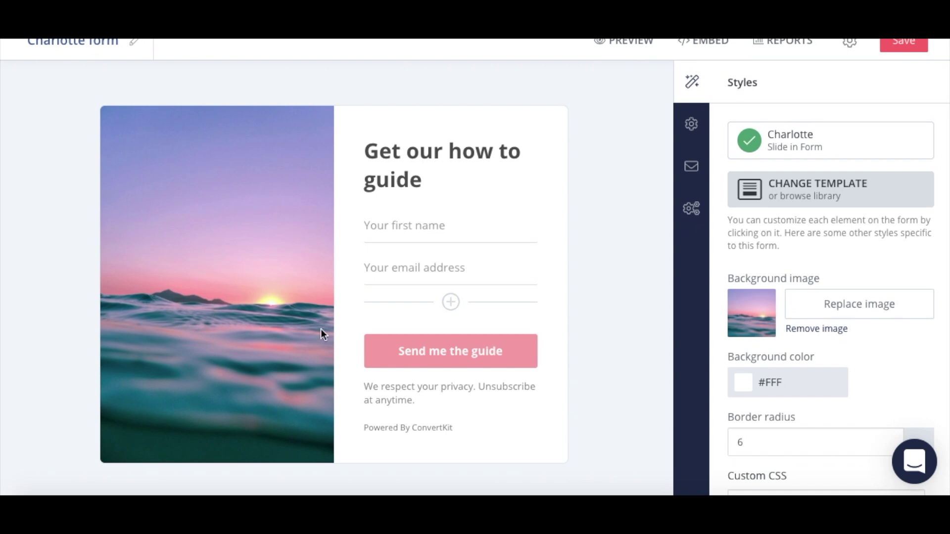
pyautogui.click(406, 227)
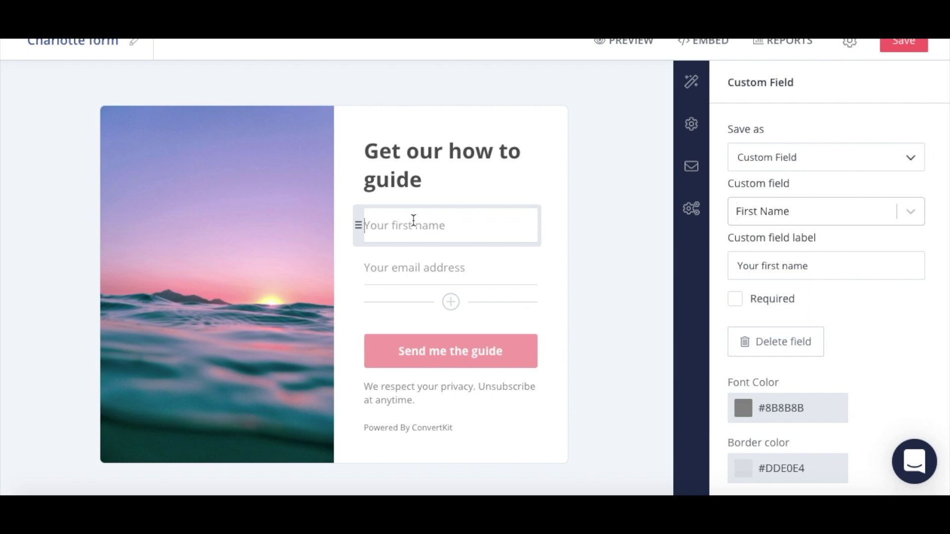
pyautogui.click(451, 302)
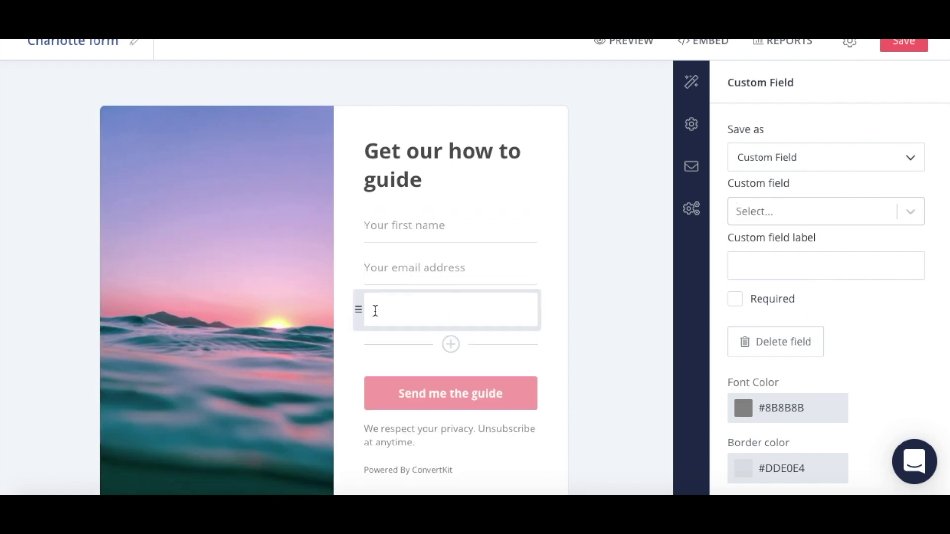
pyautogui.moveTo(359, 304); pyautogui.dragTo(358, 262)
pyautogui.click(373, 261)
pyautogui.write('Your last name')
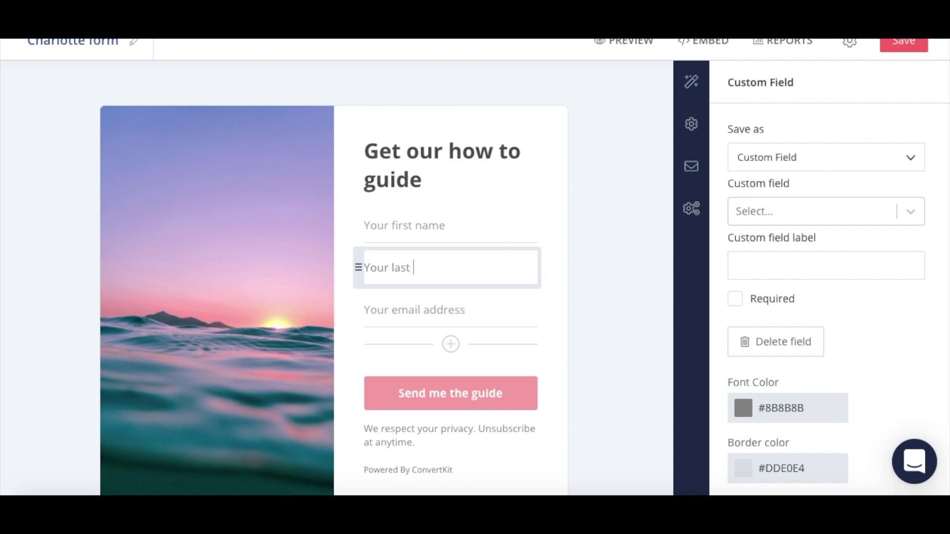
# - Examine the style options of the "Send me the guide" button and the form's Styles, Incentive Email and Advanced Settings
pyautogui.scroll(-2, 513, 276)
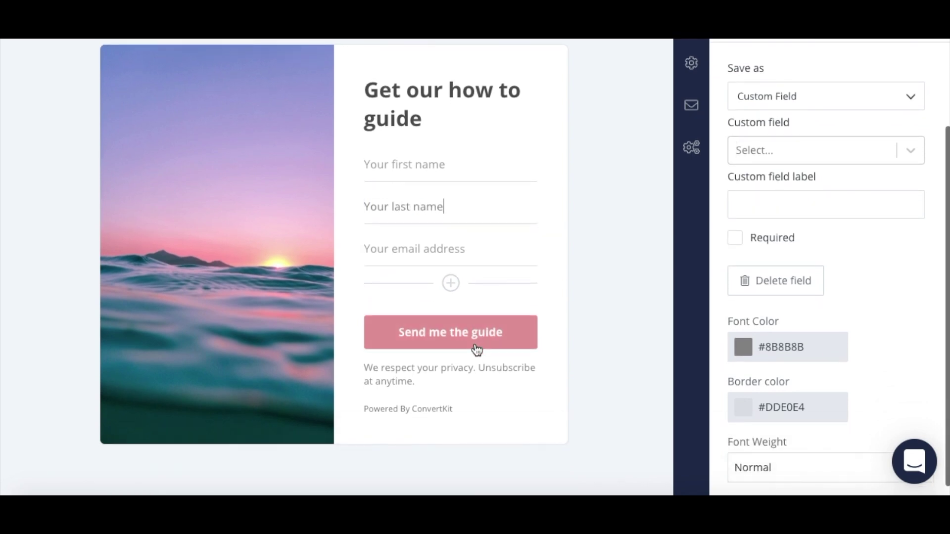
pyautogui.click(477, 342)
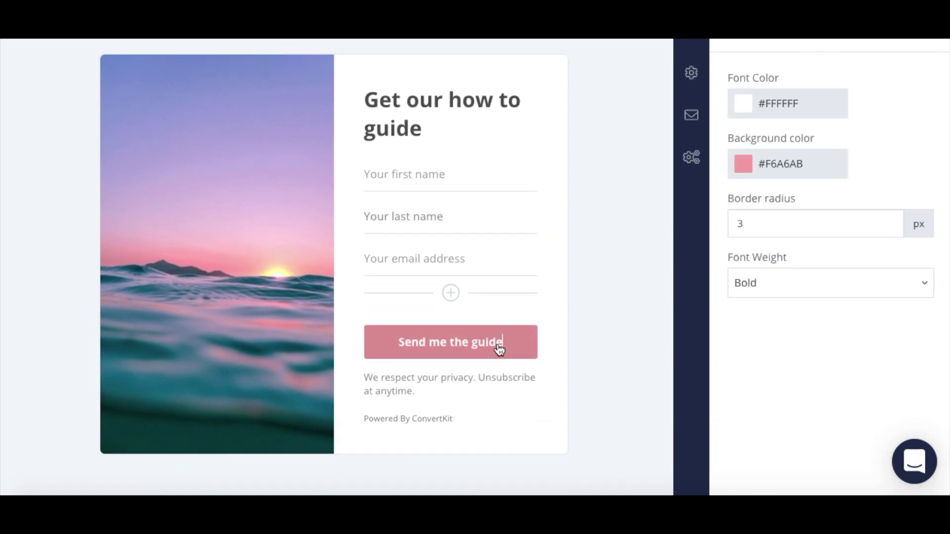
pyautogui.scroll(2, 470, 370)
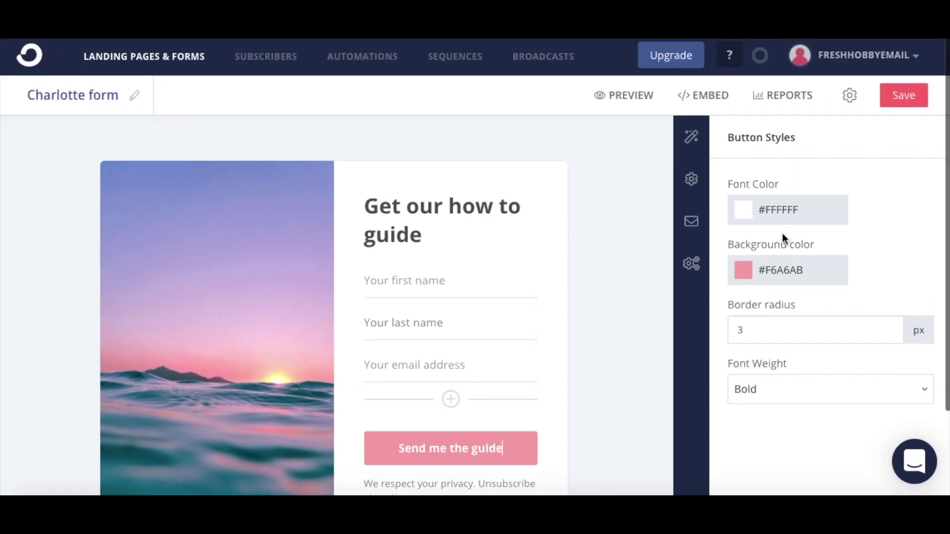
pyautogui.click(692, 141)
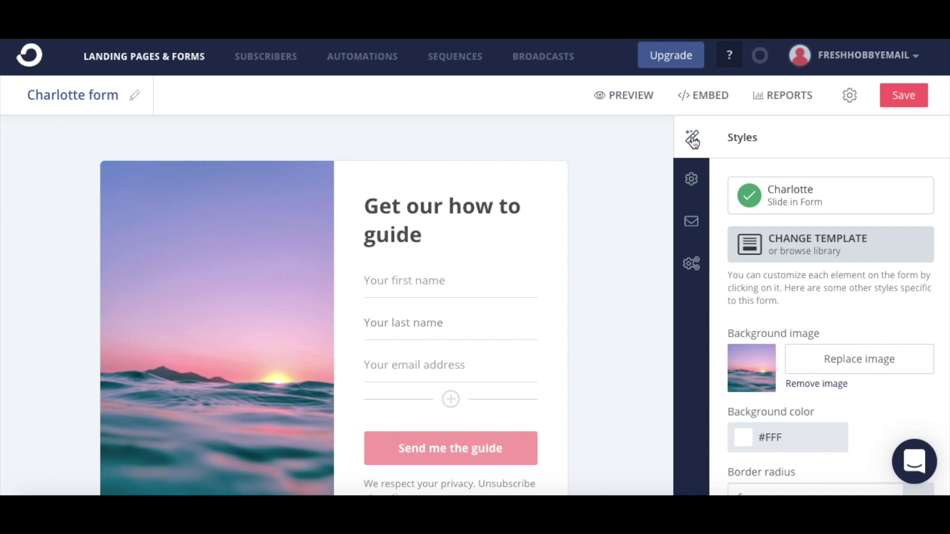
pyautogui.scroll(-1, 698, 227)
pyautogui.click(692, 210)
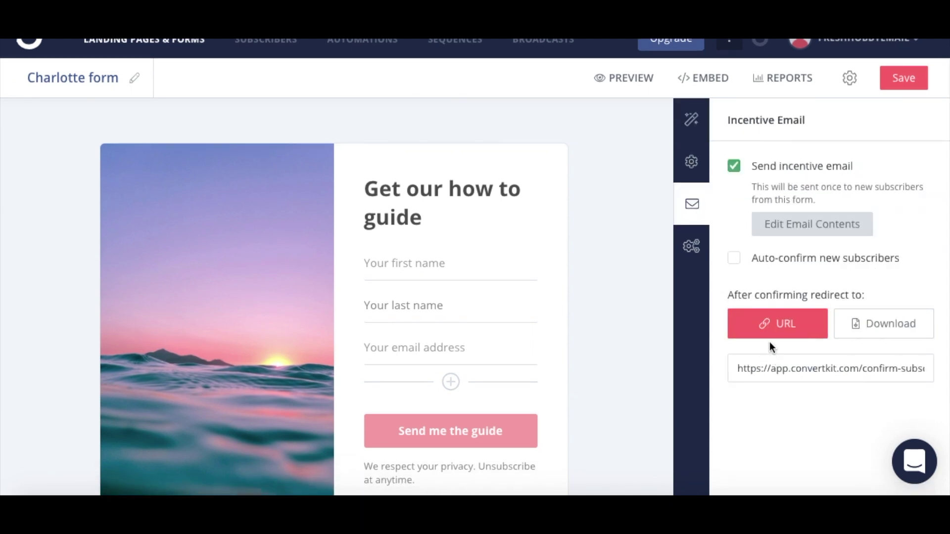
pyautogui.click(699, 252)
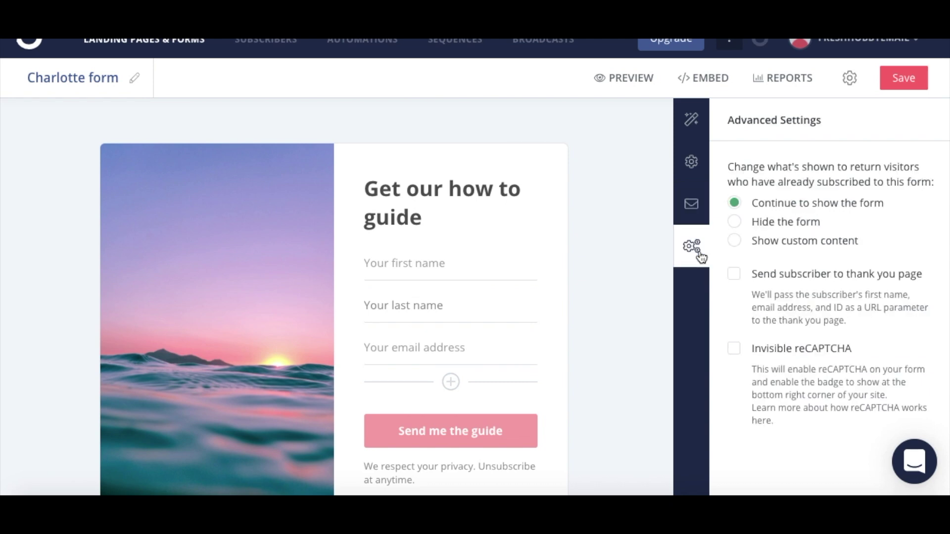
# - Review the form's embed options for JavaScript, HTML, Share, WordPress and Unbounce, and return to the form editor
pyautogui.click(706, 78)
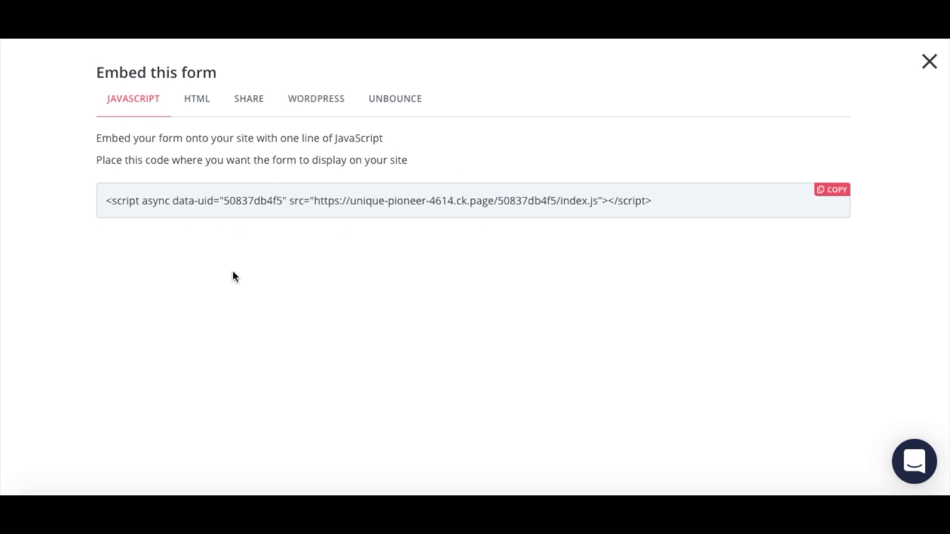
pyautogui.click(197, 104)
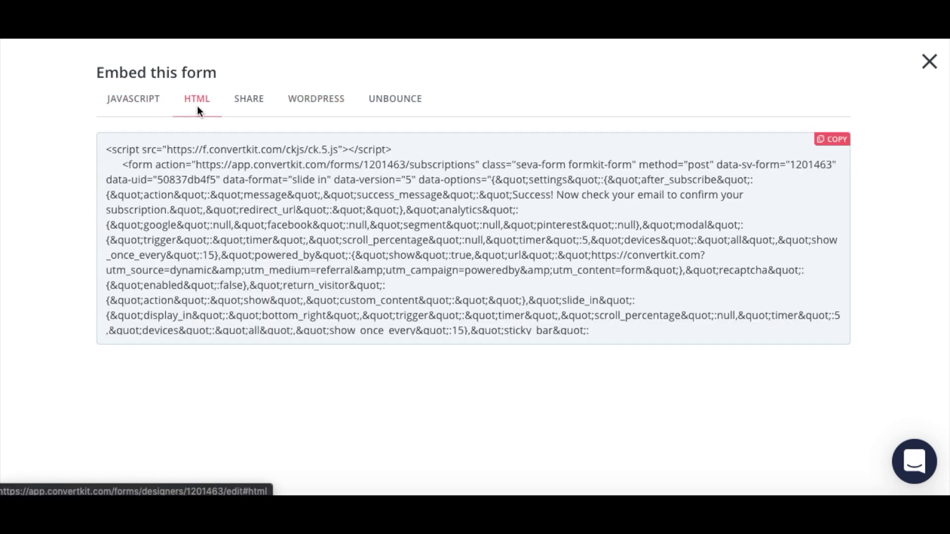
pyautogui.click(253, 101)
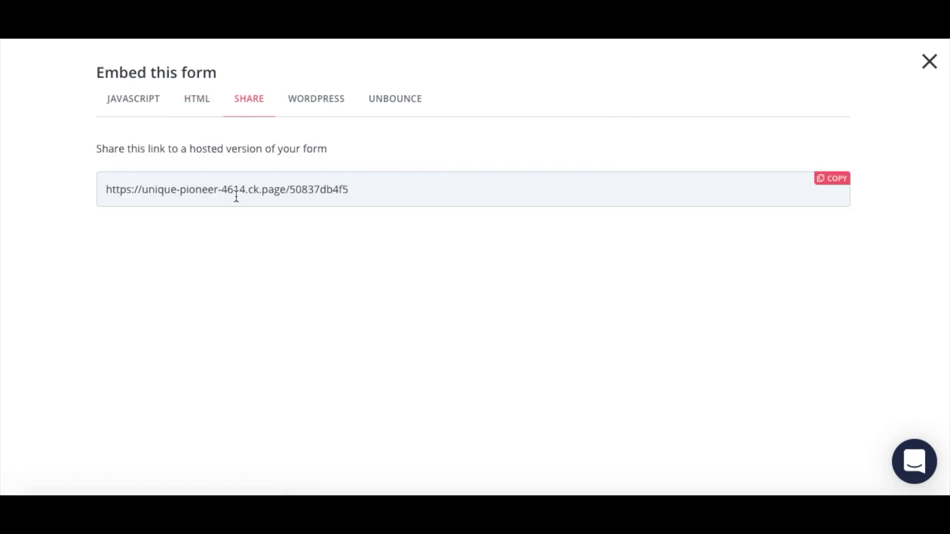
pyautogui.click(304, 94)
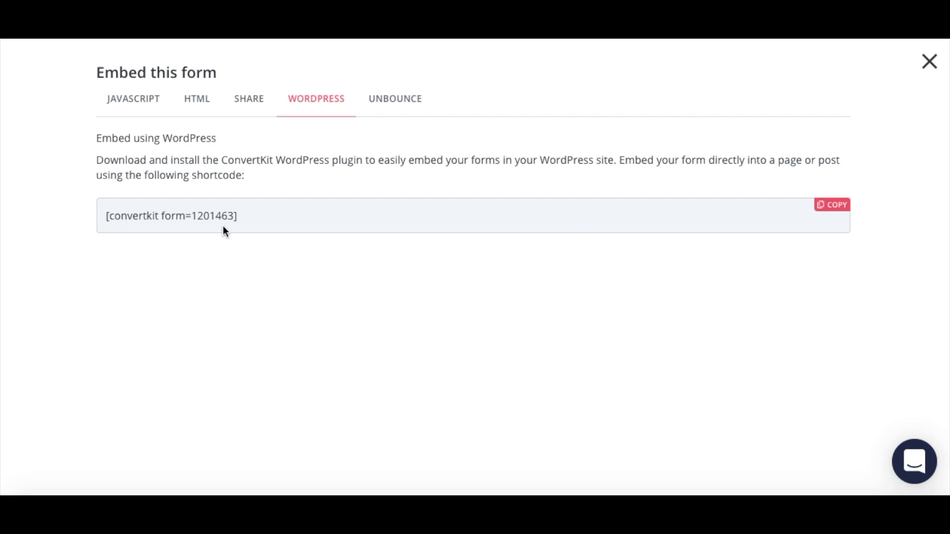
pyautogui.click(388, 105)
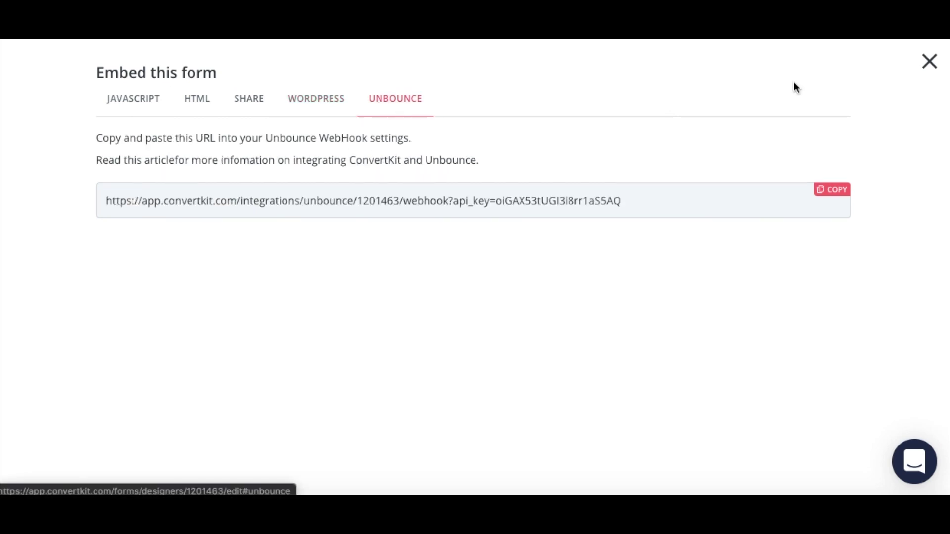
pyautogui.click(926, 62)
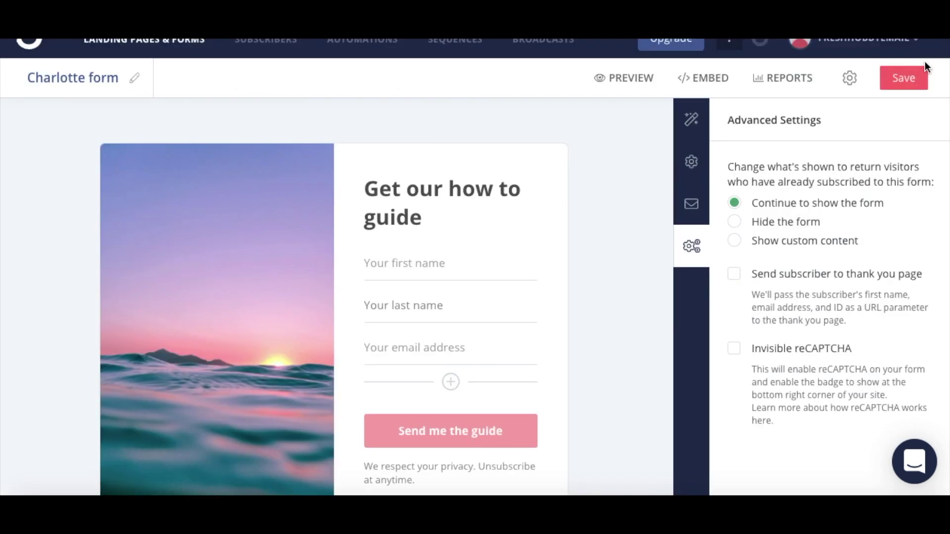
# - View the form's reports, leaving the editor without saving, and go to the Subscribers section
pyautogui.click(794, 78)
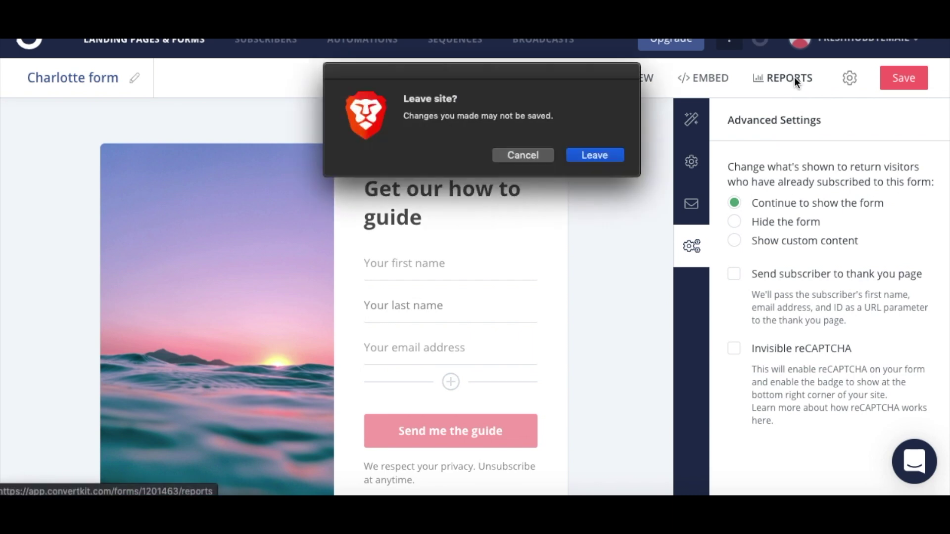
pyautogui.click(593, 157)
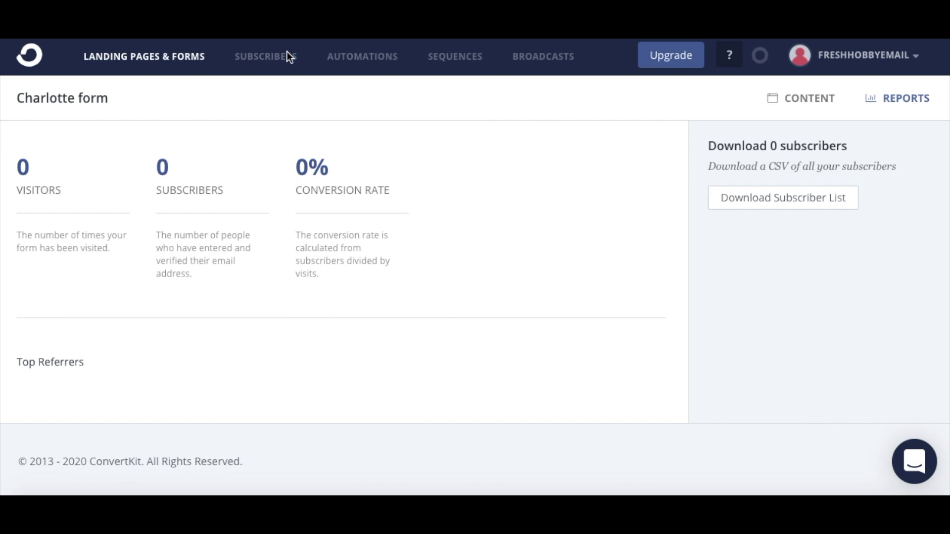
pyautogui.click(274, 64)
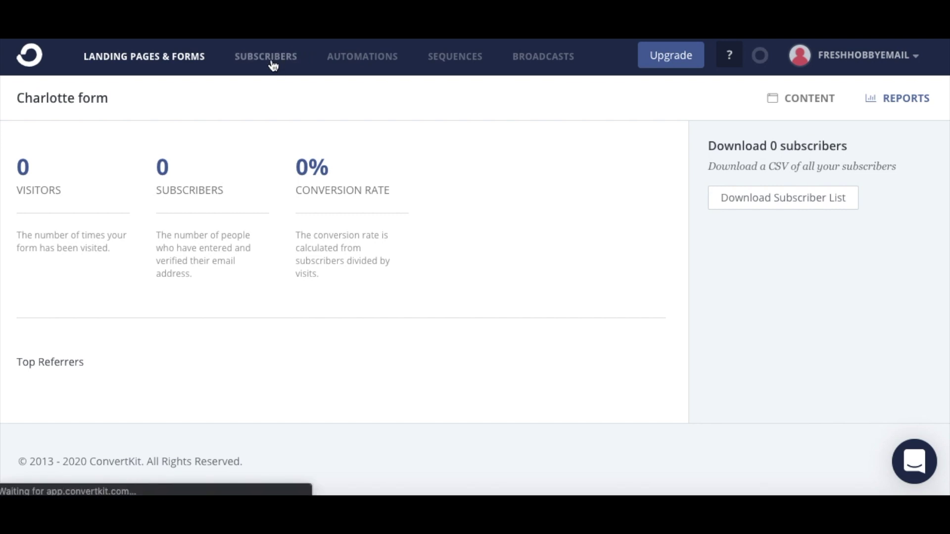